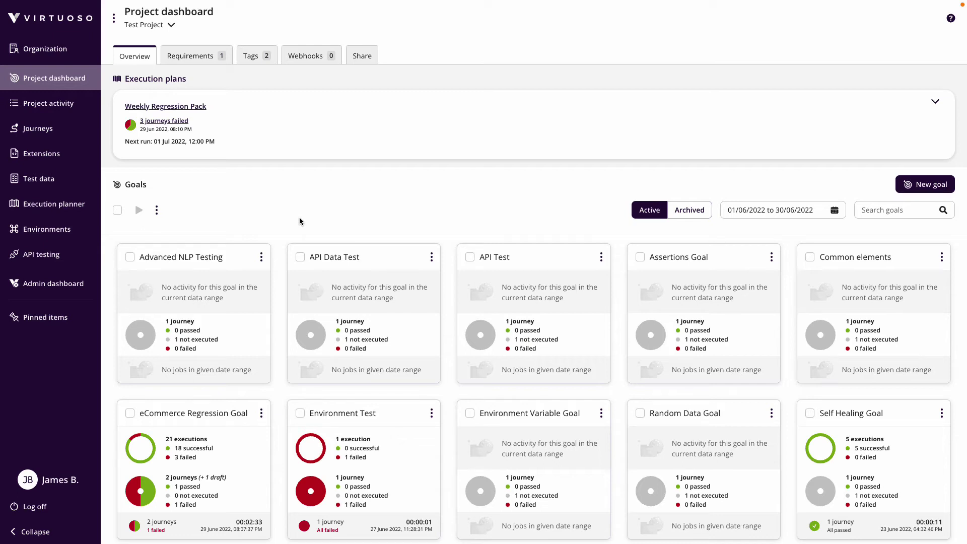
Open the createusers test in the API folder, send it, and review the 200 JSON response
{"action": "left_click", "coordinate": [42, 253]}
{"action": "left_click", "coordinate": [154, 150]}
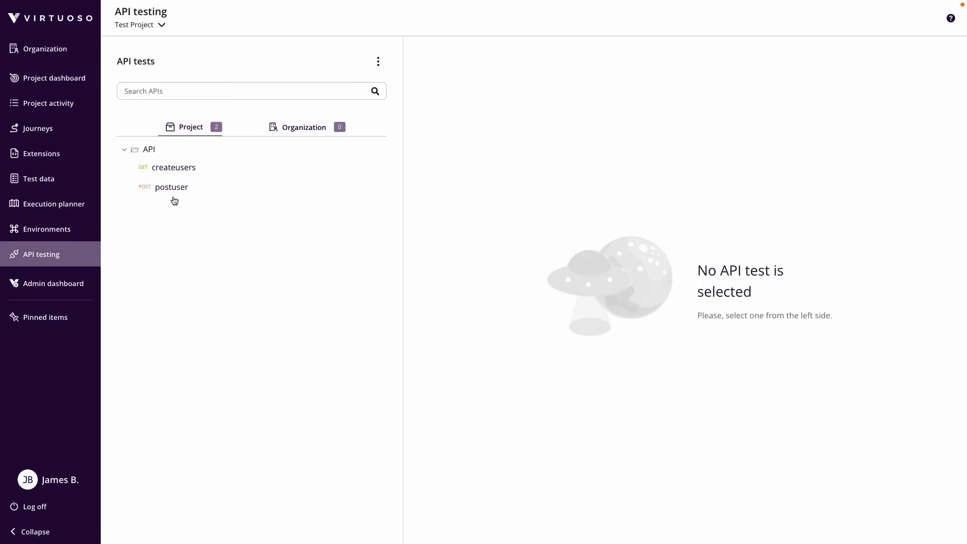
{"action": "left_click", "coordinate": [176, 172]}
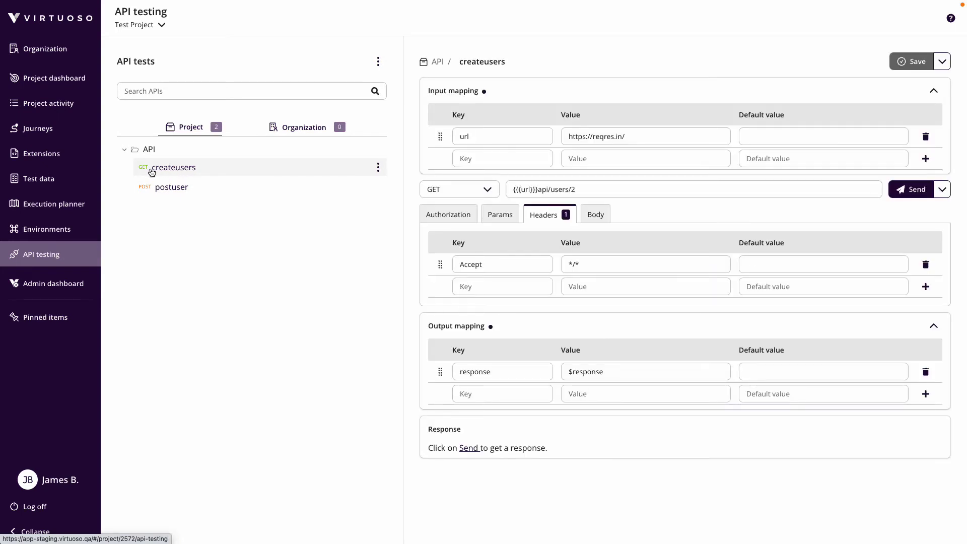
{"action": "left_click", "coordinate": [916, 189]}
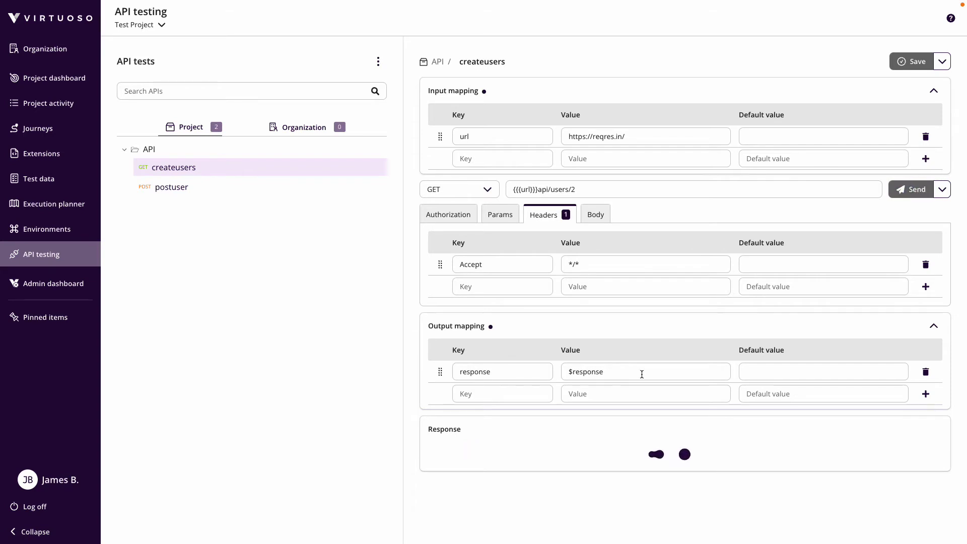
{"action": "scroll", "coordinate": [640, 383], "scroll_direction": "down", "scroll_amount": 2}
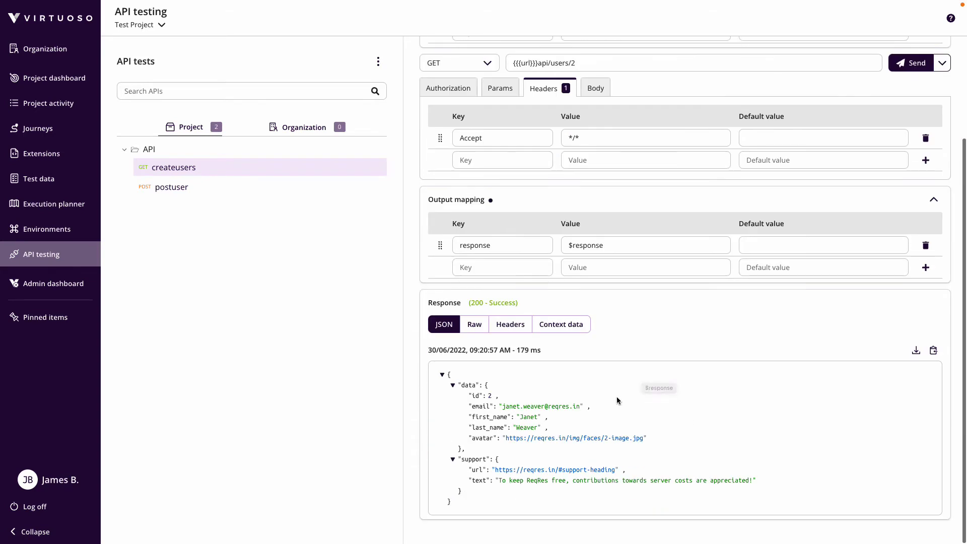
{"action": "scroll", "coordinate": [622, 337], "scroll_direction": "up", "scroll_amount": 3}
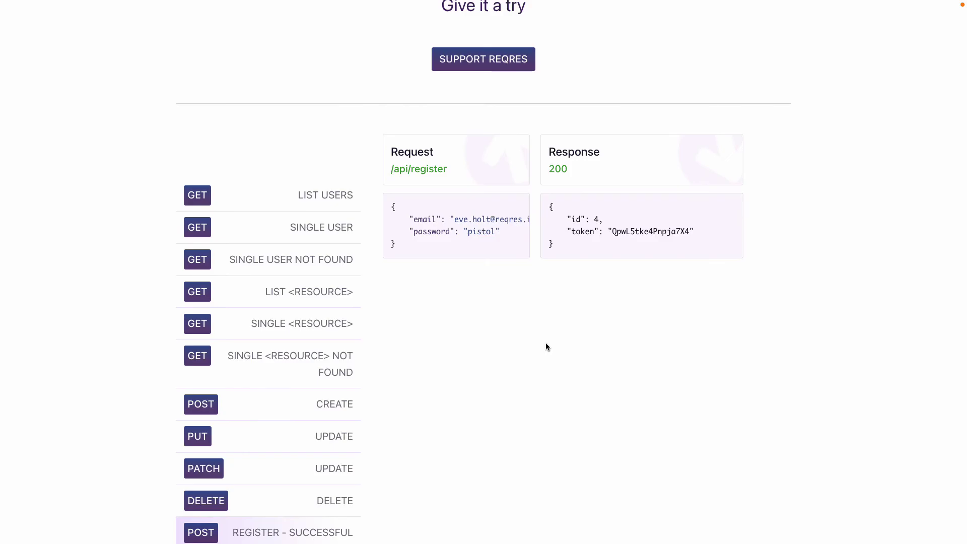
On reqres.in, find the Register - Successful example and select its token and JSON request body
{"action": "scroll", "coordinate": [547, 346], "scroll_direction": "up", "scroll_amount": 10}
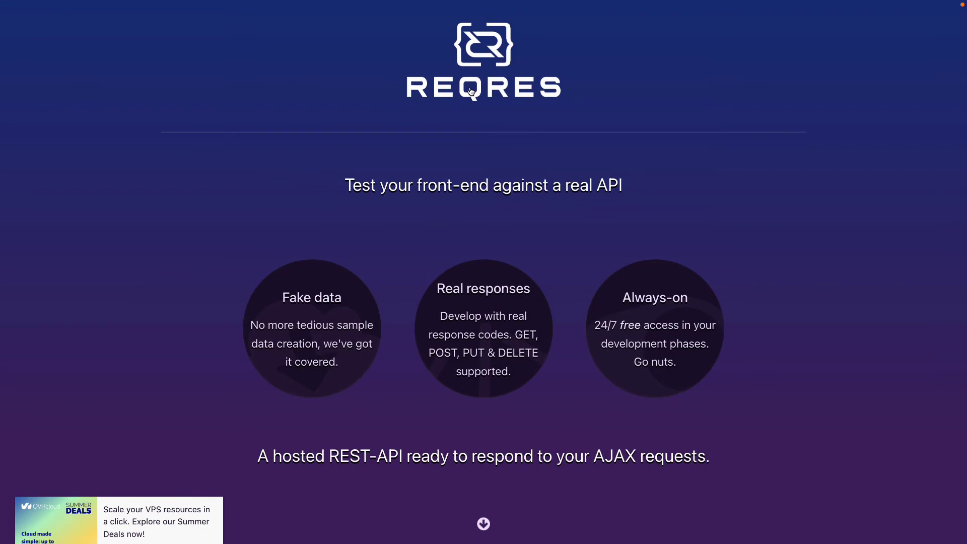
{"action": "scroll", "coordinate": [527, 316], "scroll_direction": "down", "scroll_amount": 10}
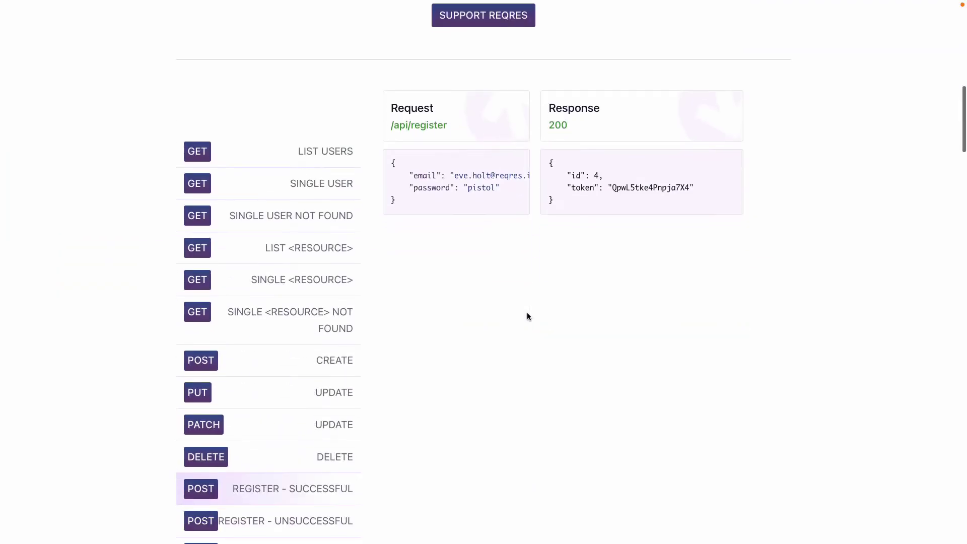
{"action": "scroll", "coordinate": [527, 316], "scroll_direction": "down", "scroll_amount": 2}
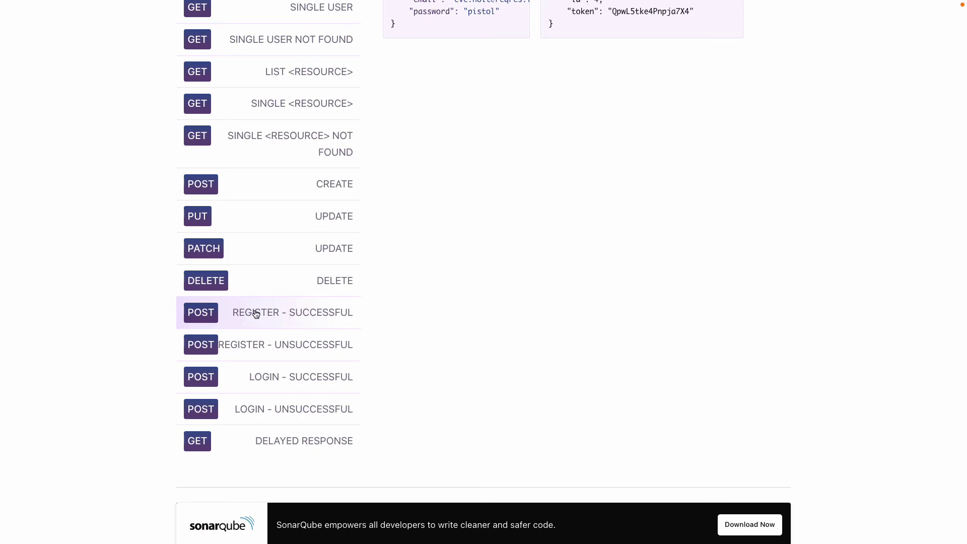
{"action": "scroll", "coordinate": [497, 296], "scroll_direction": "up", "scroll_amount": 9}
{"action": "scroll", "coordinate": [499, 295], "scroll_direction": "down", "scroll_amount": 5}
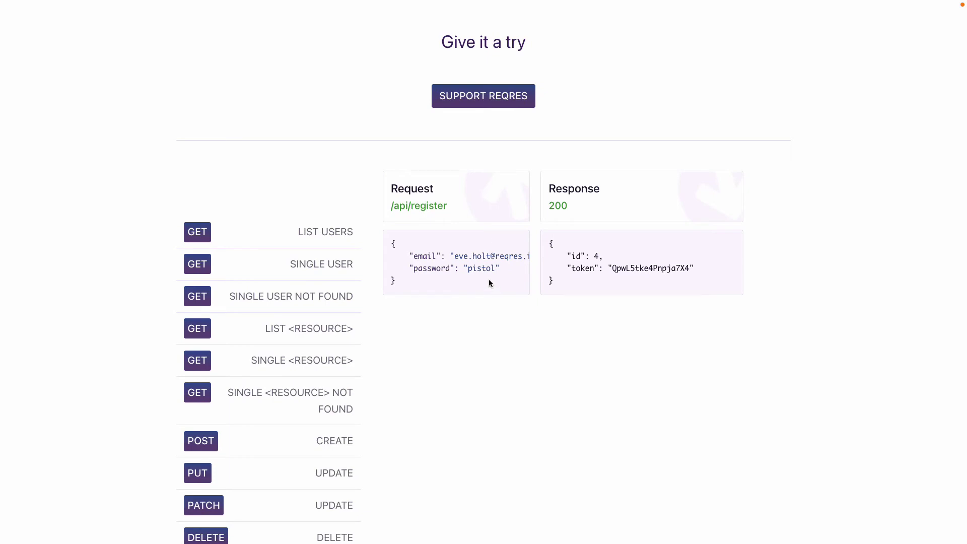
{"action": "left_click_drag", "start_coordinate": [613, 272], "coordinate": [692, 273]}
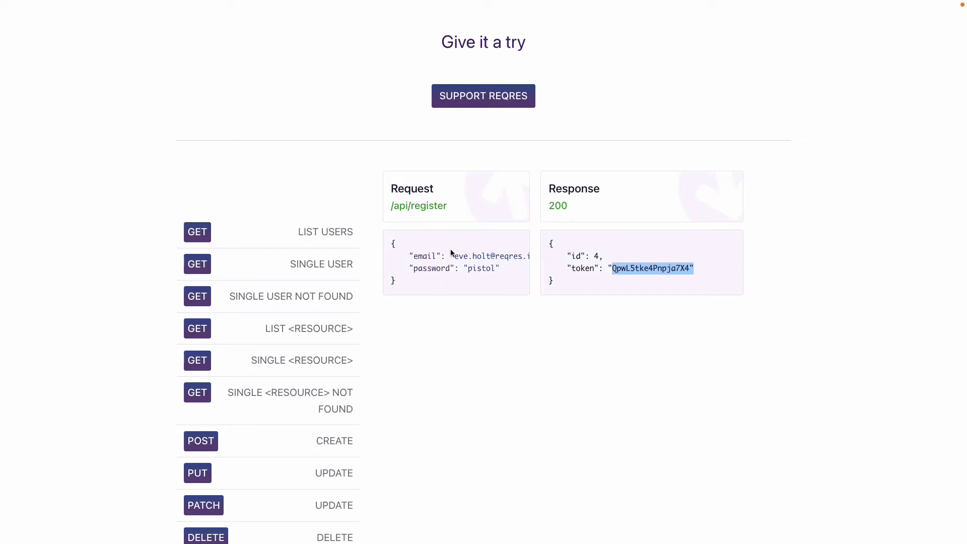
{"action": "left_click_drag", "start_coordinate": [392, 243], "coordinate": [403, 282]}
{"action": "key", "text": "ctrl+c"}
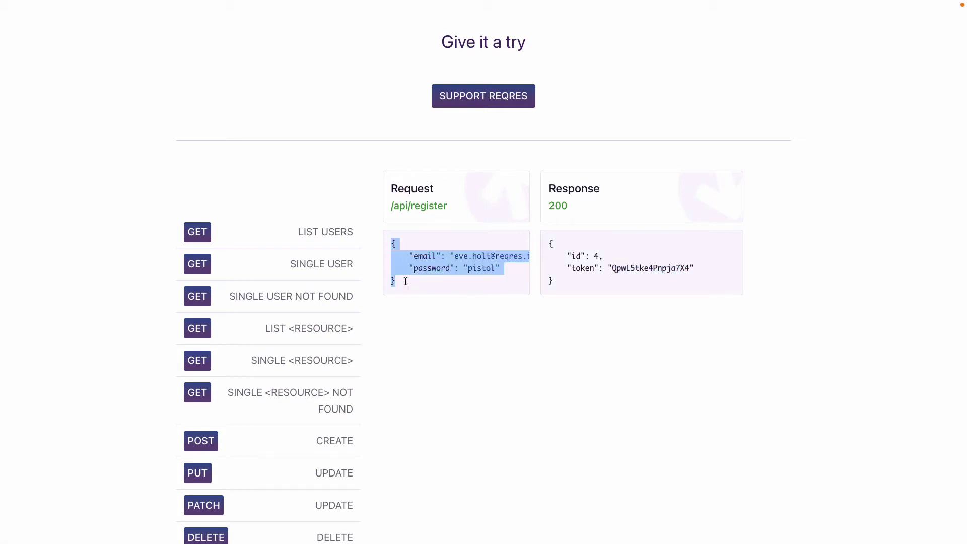
{"action": "left_click", "coordinate": [450, 385]}
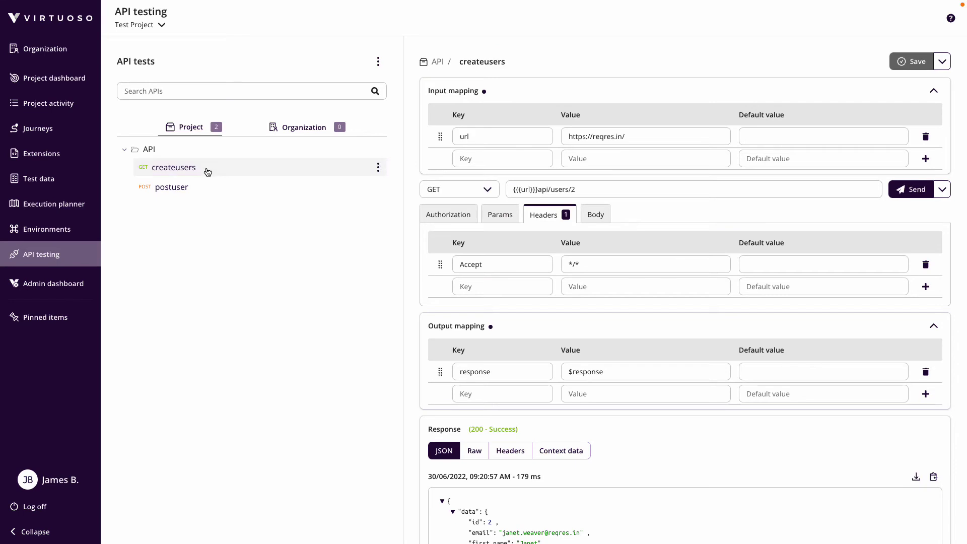
Add a new request named token to the API folder with URL {{{url}}}api/register
{"action": "left_click", "coordinate": [378, 150]}
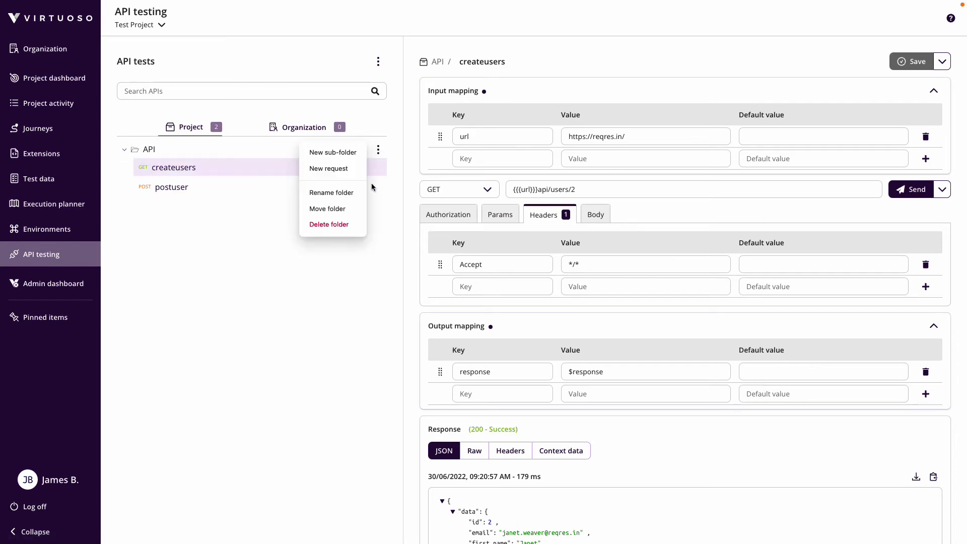
{"action": "left_click", "coordinate": [340, 168]}
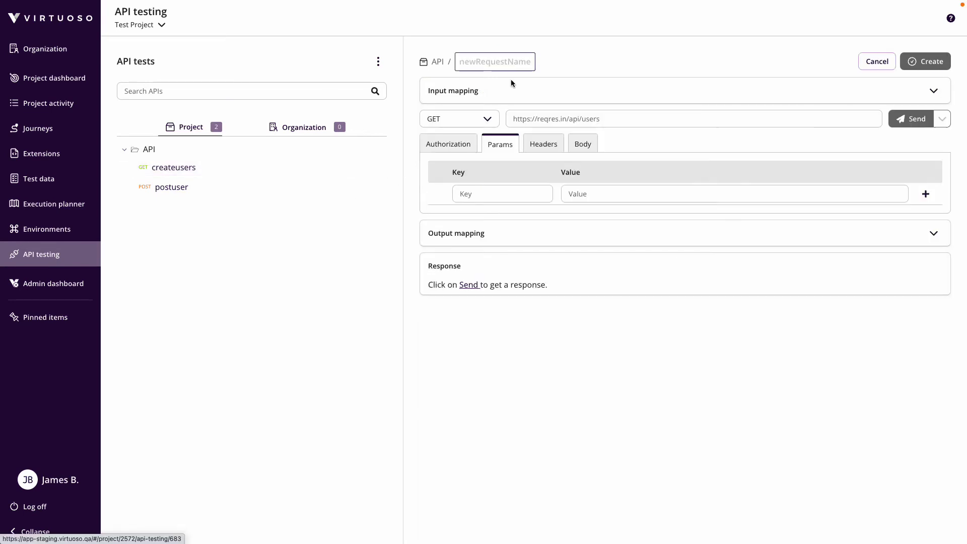
{"action": "type", "text": "token"}
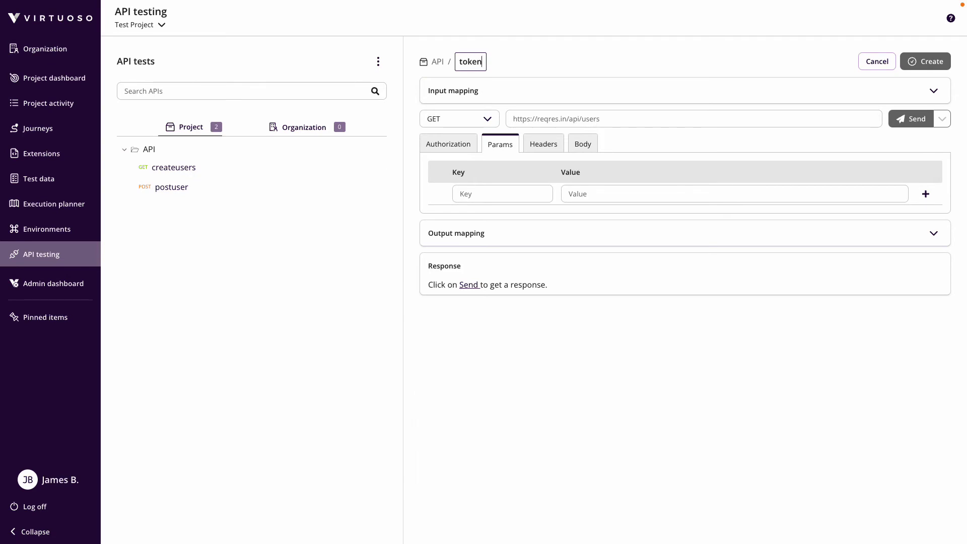
{"action": "left_click", "coordinate": [579, 119]}
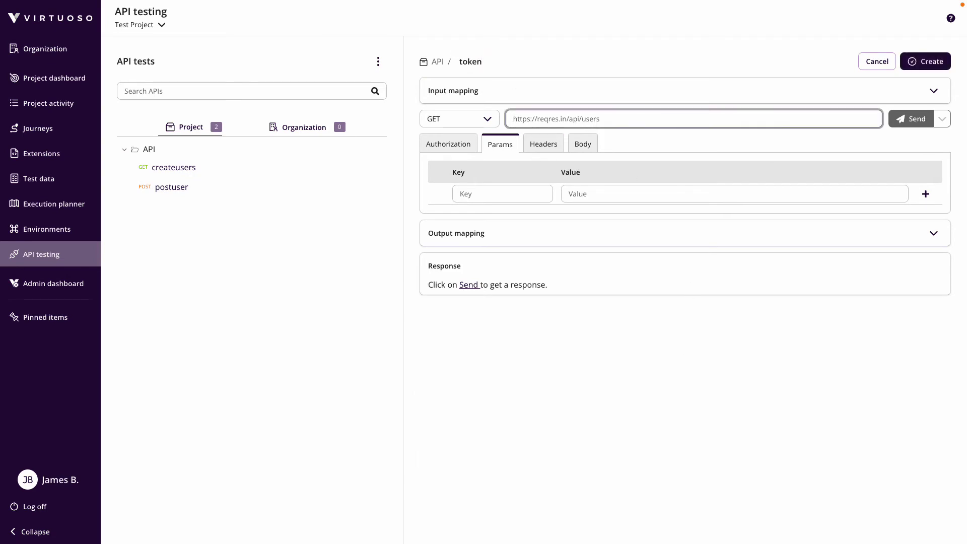
{"action": "type", "text": "api/register"}
{"action": "left_click", "coordinate": [654, 348]}
{"action": "left_click", "coordinate": [513, 121]}
{"action": "type", "text": "{{{url}}}"}
{"action": "left_click", "coordinate": [606, 290]}
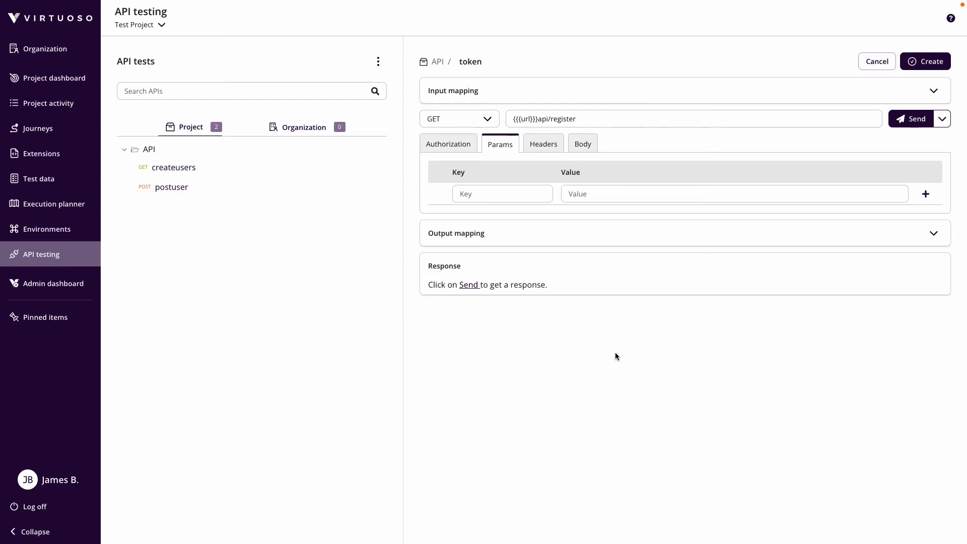
{"action": "left_click", "coordinate": [498, 95]}
{"action": "left_click", "coordinate": [524, 132]}
{"action": "type", "text": "url"}
{"action": "key", "text": "Tab"}
{"action": "type", "text": "https://re"}
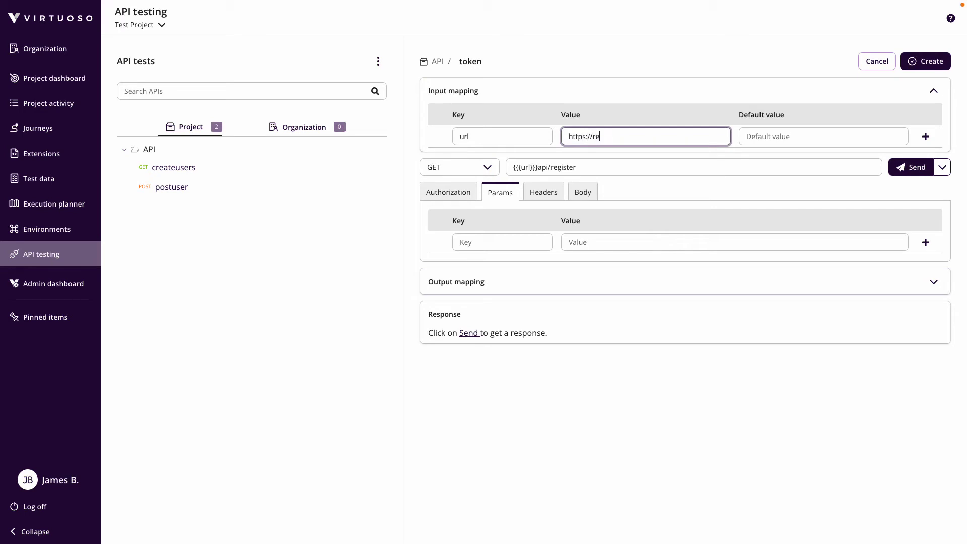
{"action": "type", "text": "qres.in/"}
{"action": "left_click", "coordinate": [713, 387]}
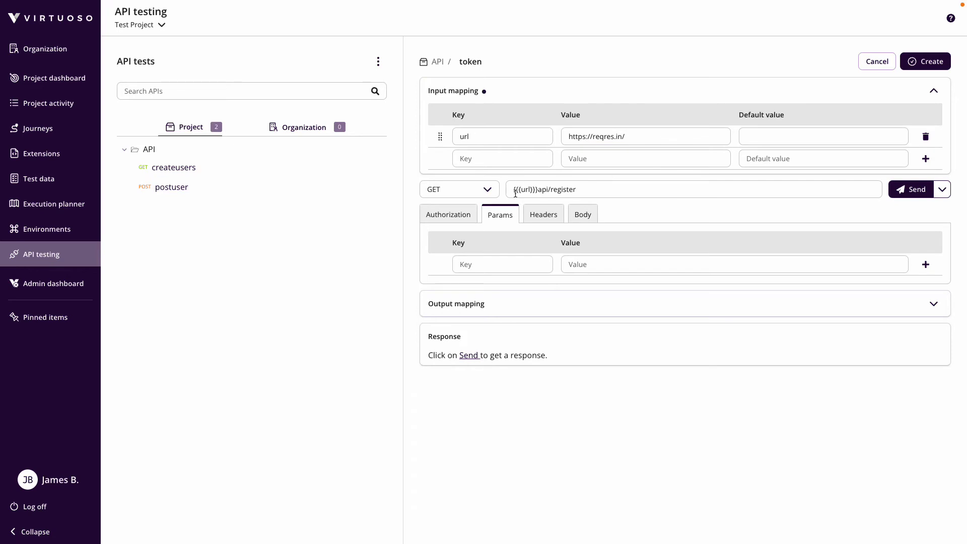
{"action": "left_click", "coordinate": [487, 190]}
{"action": "left_click", "coordinate": [437, 201]}
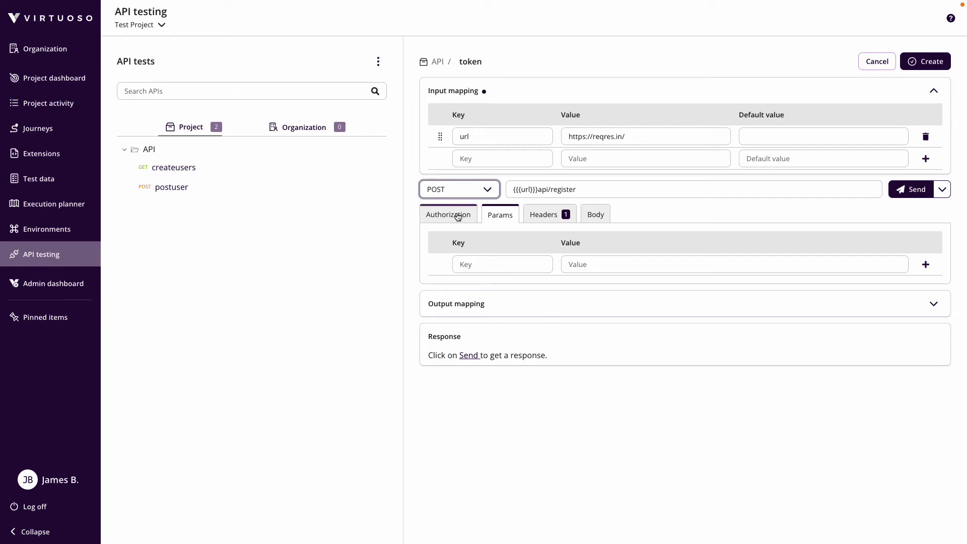
Paste the register JSON as the body, with email {{{apiuser}}} and password {{{apipassword}}}
{"action": "left_click", "coordinate": [588, 220]}
{"action": "key", "text": "ctrl+v"}
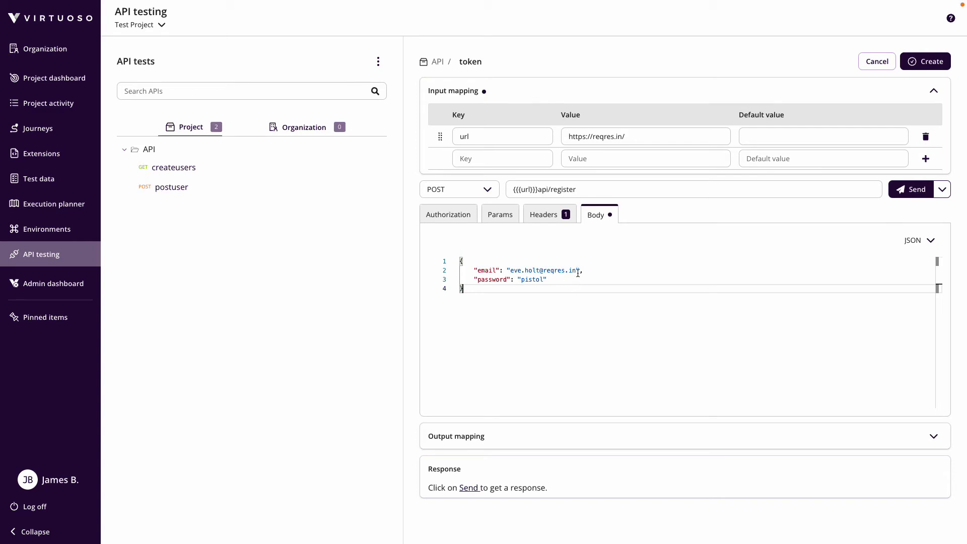
{"action": "left_click_drag", "start_coordinate": [577, 272], "coordinate": [509, 272]}
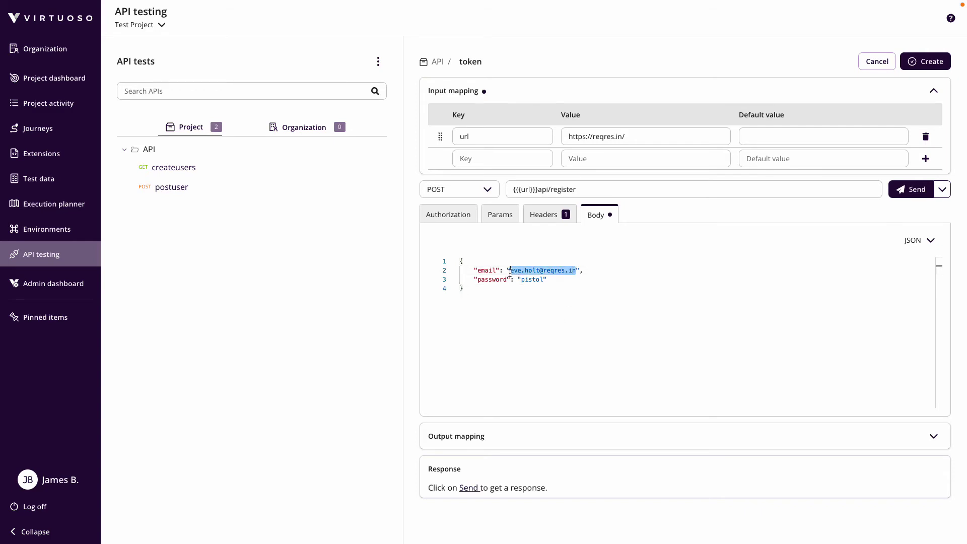
{"action": "type", "text": "{{{"}
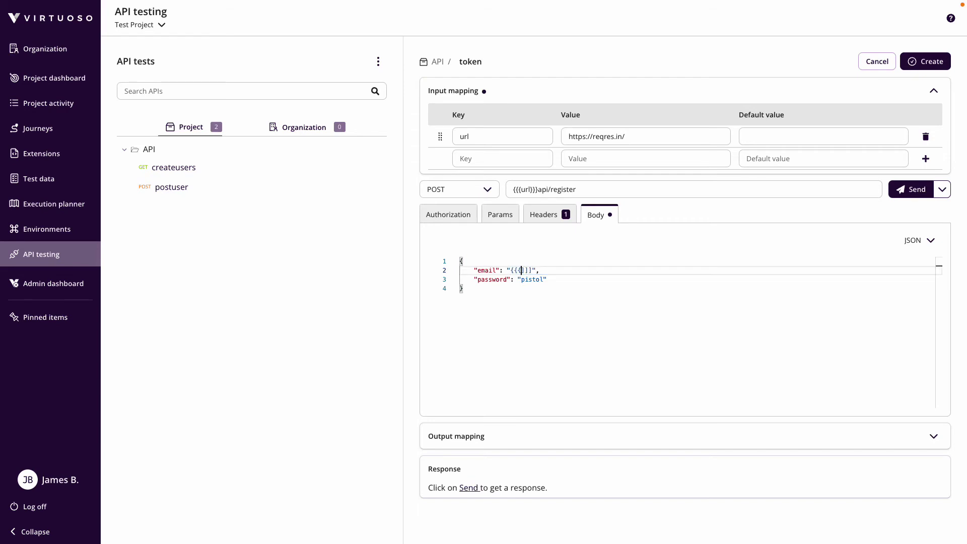
{"action": "type", "text": "apiuser}}}"}
{"action": "double_click", "coordinate": [541, 279]}
{"action": "type", "text": "{{{app"}
{"action": "key", "text": "BackSpace"}
{"action": "type", "text": "ipassword"}
{"action": "left_click", "coordinate": [563, 352]}
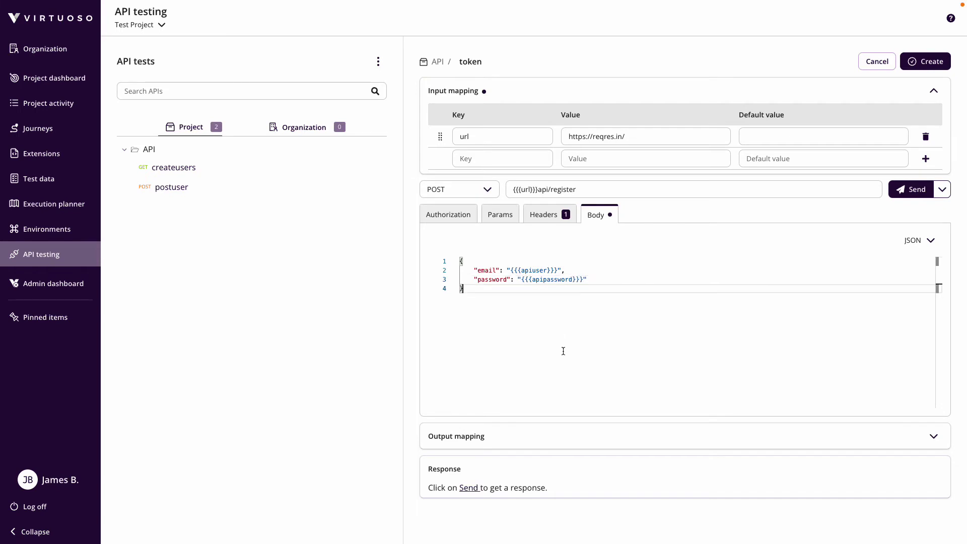
Start a new input mapping key for apiuser
{"action": "left_click", "coordinate": [492, 158]}
{"action": "type", "text": "apius"}
{"action": "key", "text": "BackSpace"}
Complete the apiuser input mapping with value $apiuser
{"action": "type", "text": "user"}
{"action": "left_click", "coordinate": [579, 162]}
{"action": "type", "text": "$apiuser"}
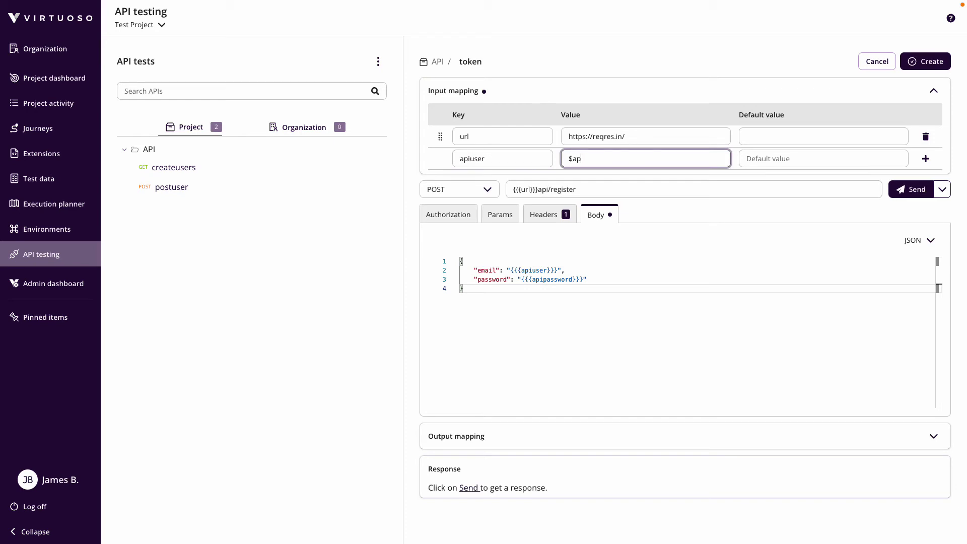
Add an apipassword input mapping with value $apipassword
{"action": "left_click", "coordinate": [926, 158]}
{"action": "type", "text": "apip"}
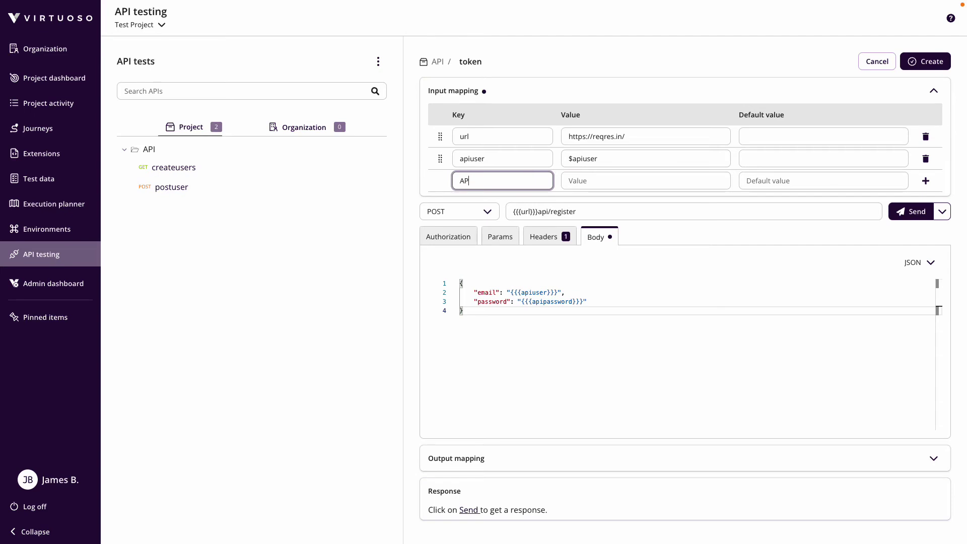
{"action": "key", "text": "BackSpace"}
{"action": "key", "text": "BackSpace"}
{"action": "key", "text": "BackSpace"}
{"action": "key", "text": "BackSpace"}
{"action": "type", "text": "apipassword"}
{"action": "key", "text": "Tab"}
{"action": "type", "text": "$apipass"}
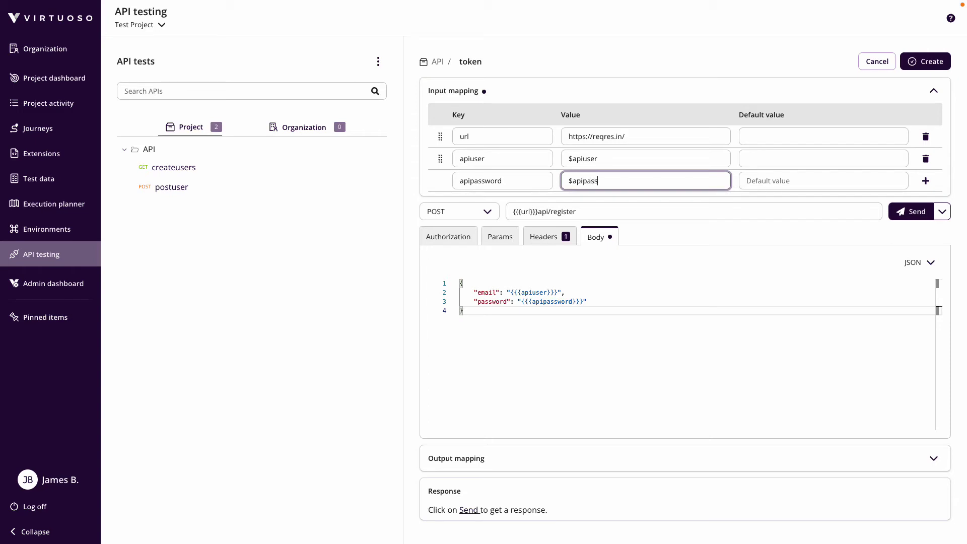
{"action": "type", "text": "word"}
{"action": "left_click", "coordinate": [619, 369]}
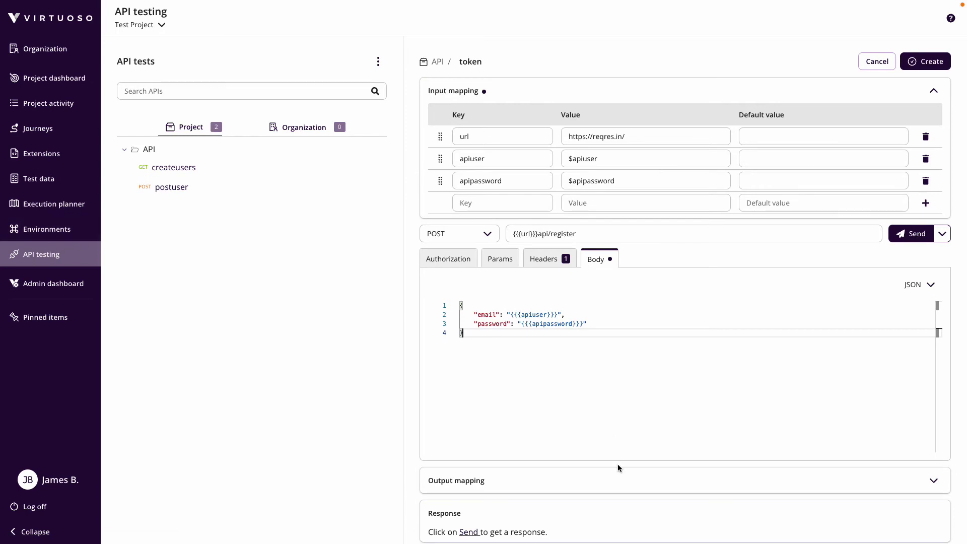
Add an output mapping with key response and value $response
{"action": "left_click", "coordinate": [616, 481]}
{"action": "left_click", "coordinate": [508, 520]}
{"action": "type", "text": "response"}
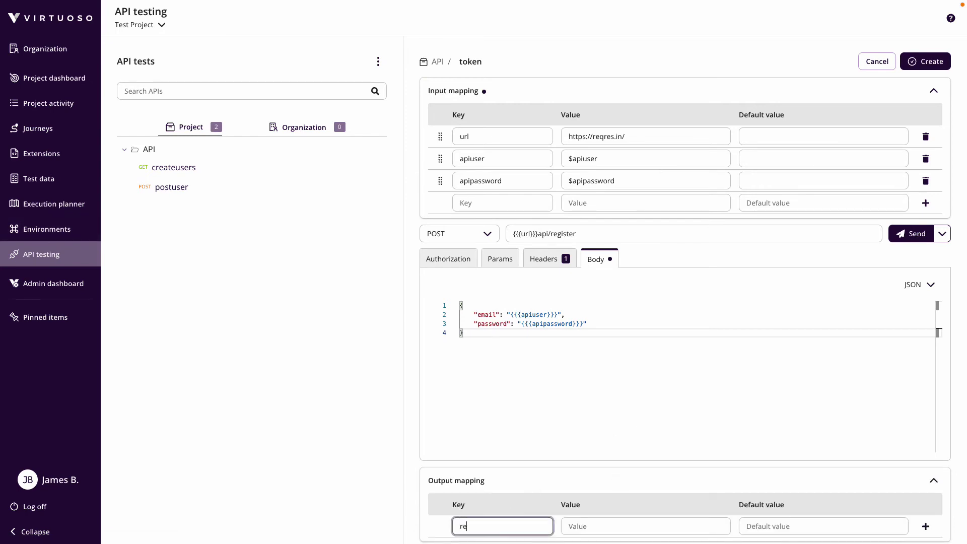
{"action": "key", "text": "Tab"}
{"action": "type", "text": "$response"}
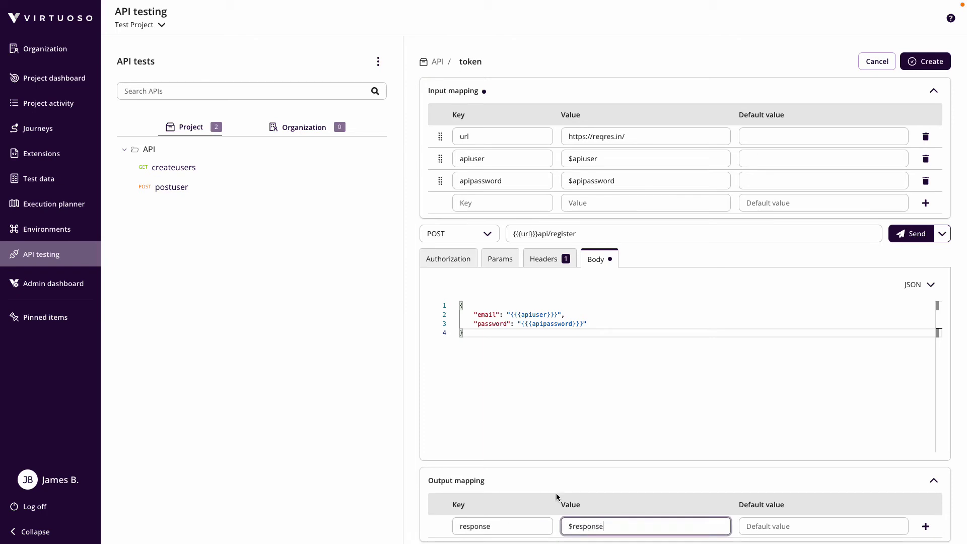
{"action": "key", "text": "Return"}
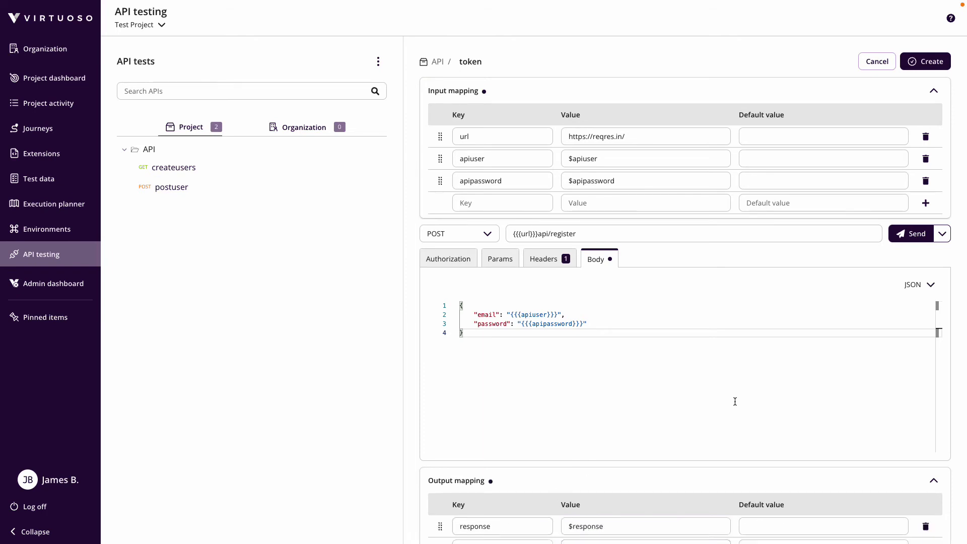
Send the token request to test it, then create it as a saved API test
{"action": "scroll", "coordinate": [843, 241], "scroll_direction": "down", "scroll_amount": 1}
{"action": "left_click", "coordinate": [911, 180]}
{"action": "scroll", "coordinate": [593, 433], "scroll_direction": "down", "scroll_amount": 1}
{"action": "scroll", "coordinate": [593, 434], "scroll_direction": "down", "scroll_amount": 2}
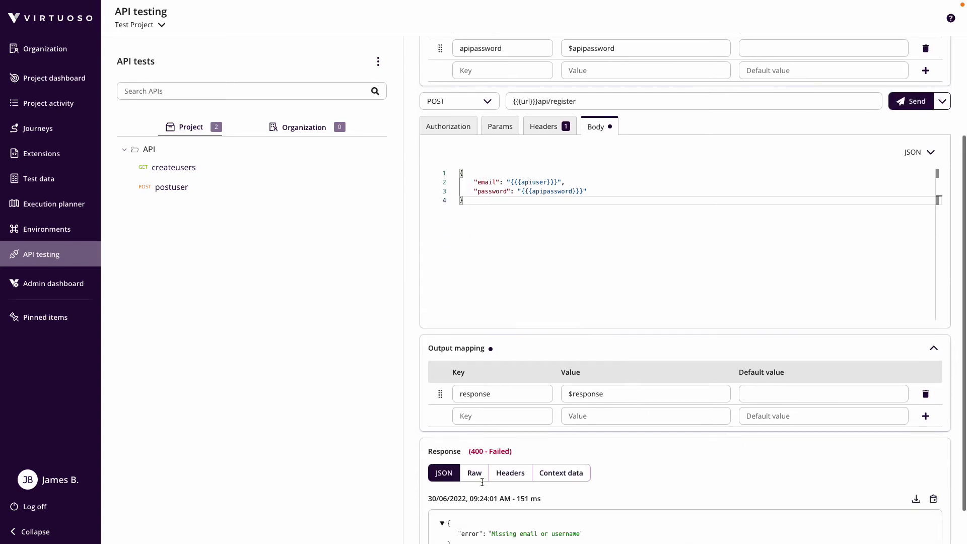
{"action": "scroll", "coordinate": [503, 479], "scroll_direction": "up", "scroll_amount": 3}
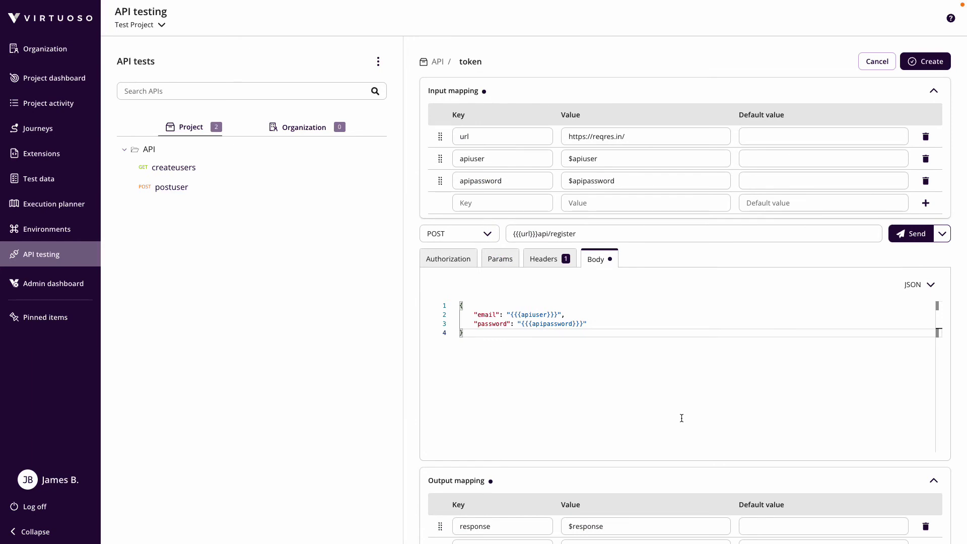
{"action": "left_click", "coordinate": [929, 63]}
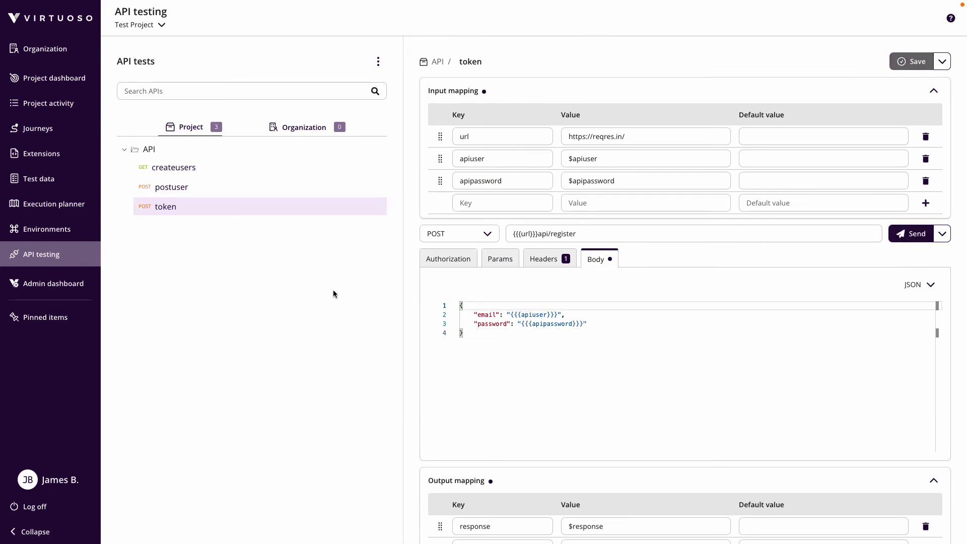
{"action": "left_click", "coordinate": [52, 234]}
In the prod environment, create an apiuser variable holding the test user's e-mail
{"action": "left_click", "coordinate": [319, 171]}
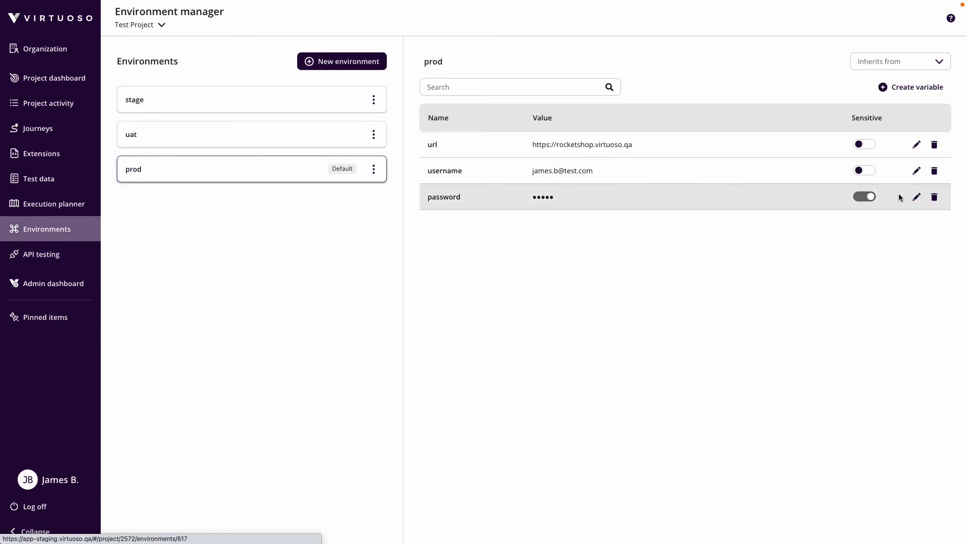
{"action": "left_click", "coordinate": [912, 93]}
{"action": "type", "text": "apiuser"}
{"action": "left_click", "coordinate": [463, 275]}
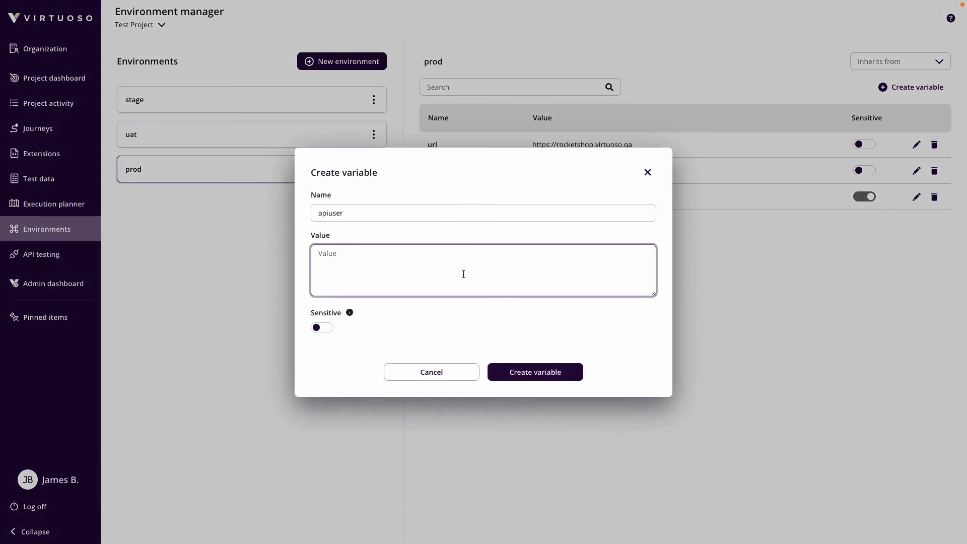
{"action": "type", "text": "eve.holt@reqres.in"}
{"action": "left_click", "coordinate": [540, 372]}
Create a sensitive apipassword variable holding the test user's password
{"action": "left_click", "coordinate": [915, 87]}
{"action": "type", "text": "apipassword"}
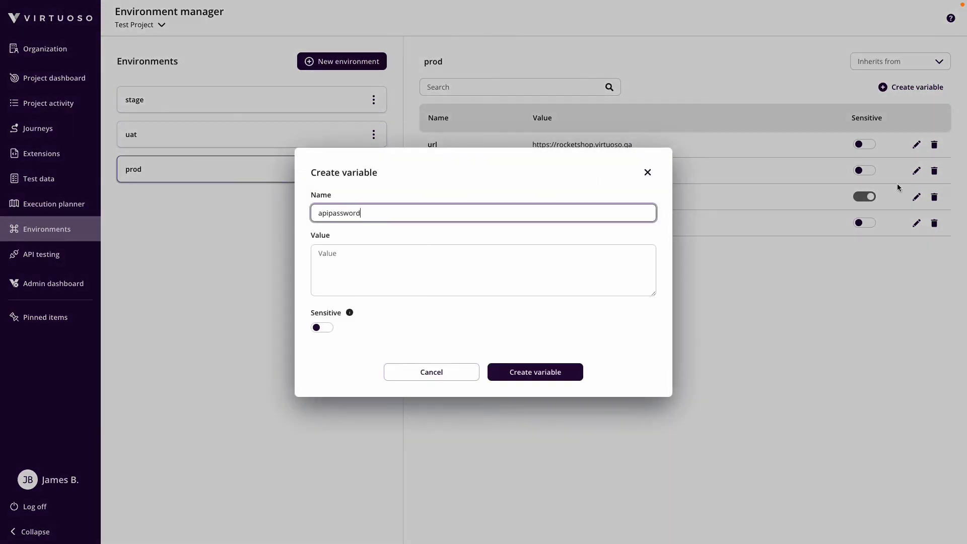
{"action": "left_click", "coordinate": [570, 269]}
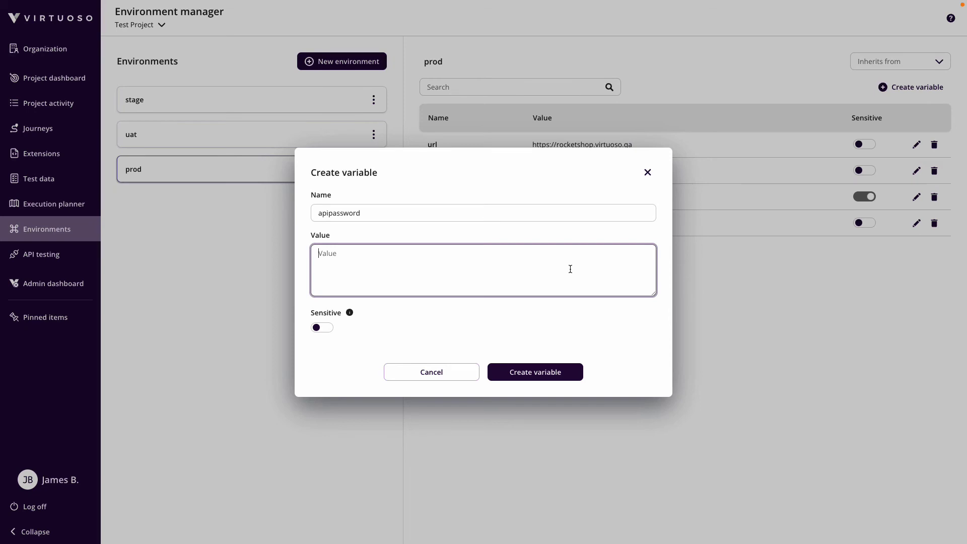
{"action": "type", "text": "pistol"}
{"action": "left_click", "coordinate": [570, 328]}
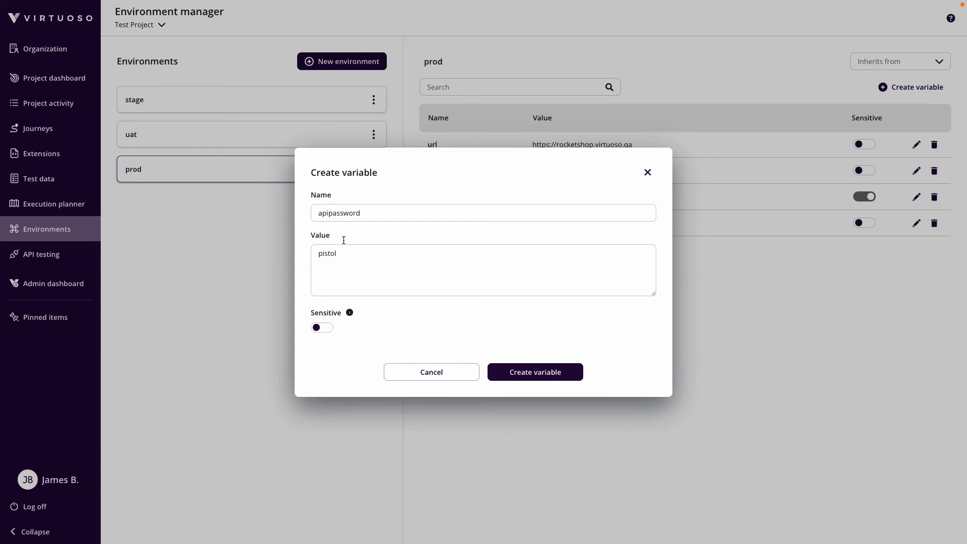
{"action": "left_click", "coordinate": [329, 327]}
{"action": "left_click", "coordinate": [521, 379]}
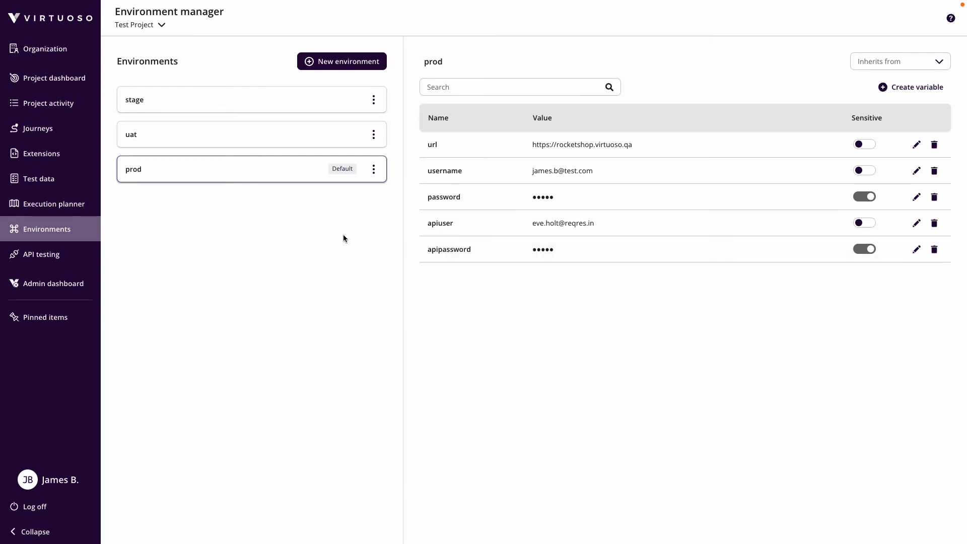
Rerun the token test and confirm the 200 response returns id 4 and a token
{"action": "left_click", "coordinate": [51, 255]}
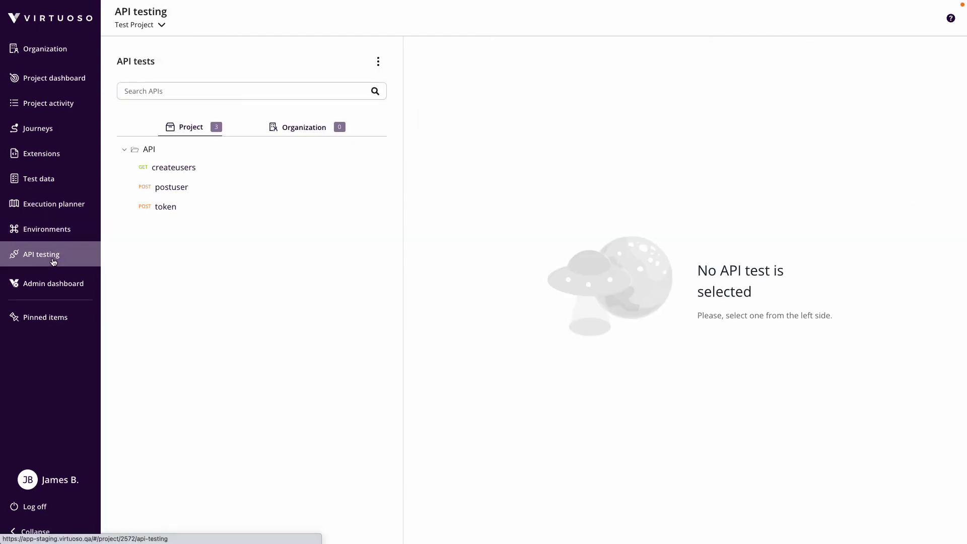
{"action": "left_click", "coordinate": [232, 208]}
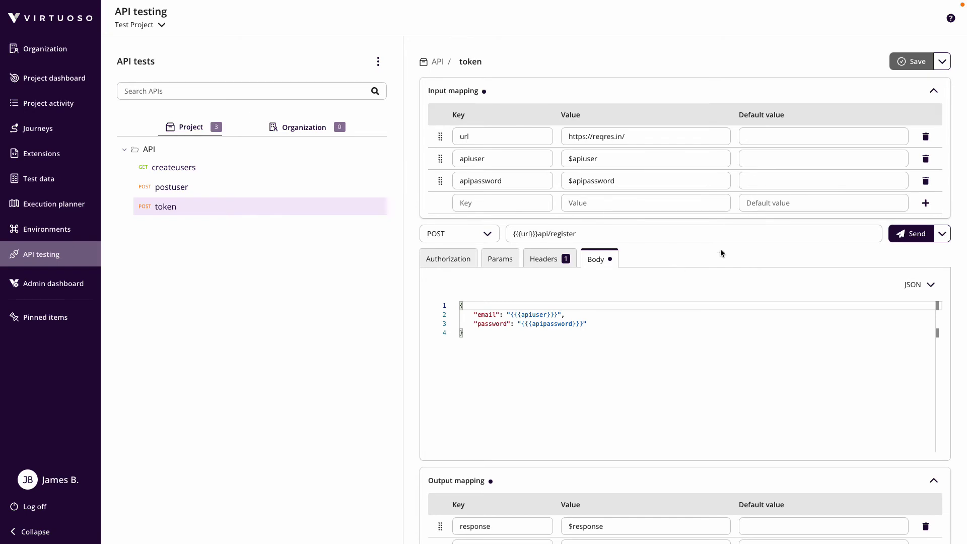
{"action": "left_click", "coordinate": [907, 235]}
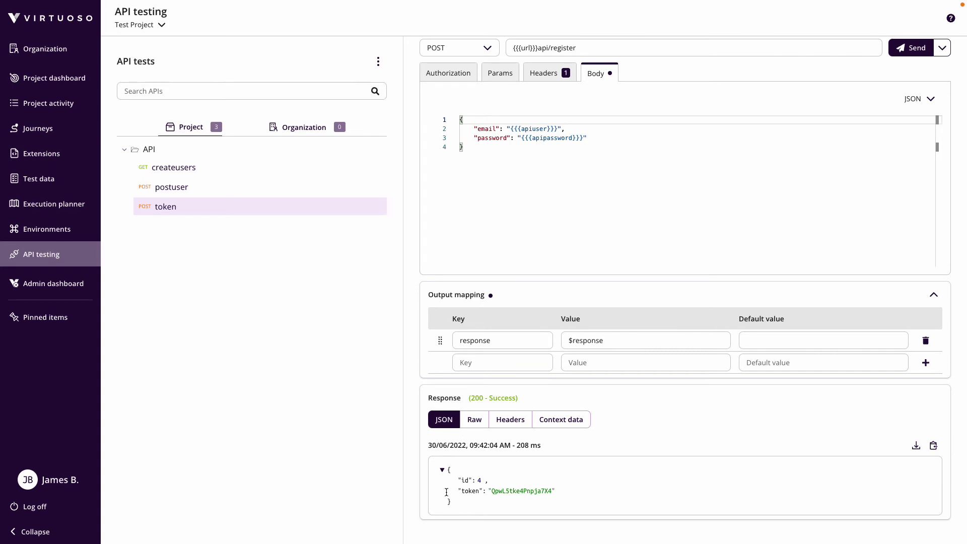
{"action": "left_click_drag", "start_coordinate": [458, 492], "coordinate": [562, 491]}
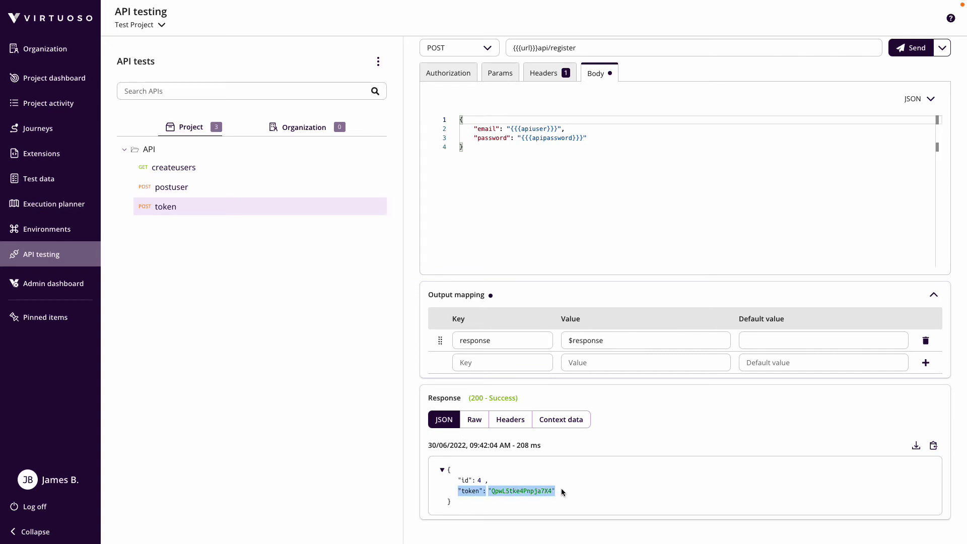
{"action": "left_click", "coordinate": [343, 408]}
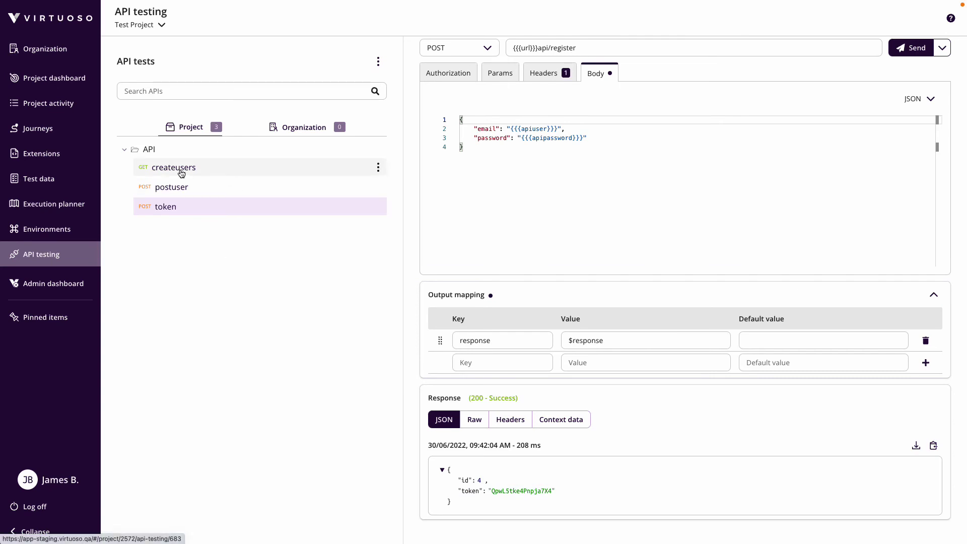
{"action": "left_click", "coordinate": [173, 211]}
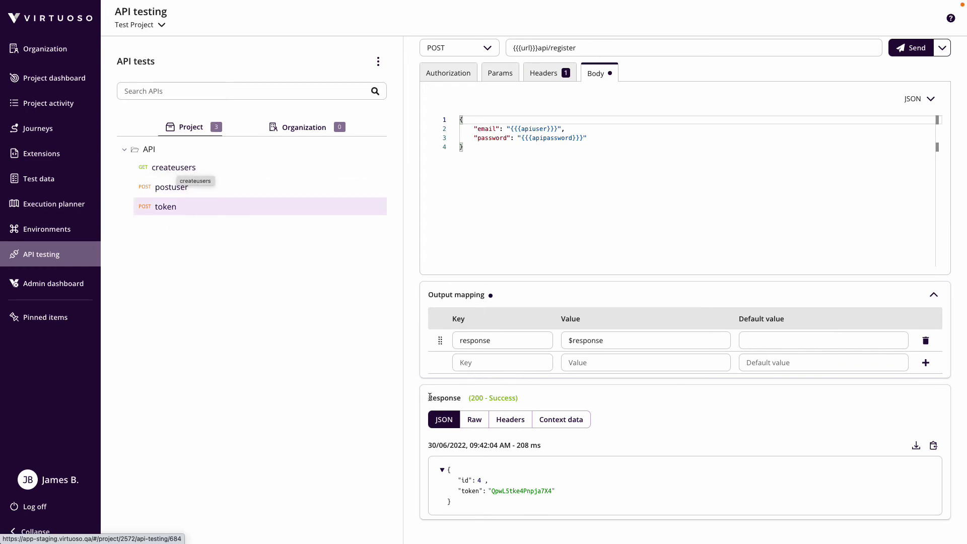
Set the createusers test's authorization to Bearer token with token {{{token}}}
{"action": "left_click", "coordinate": [172, 168]}
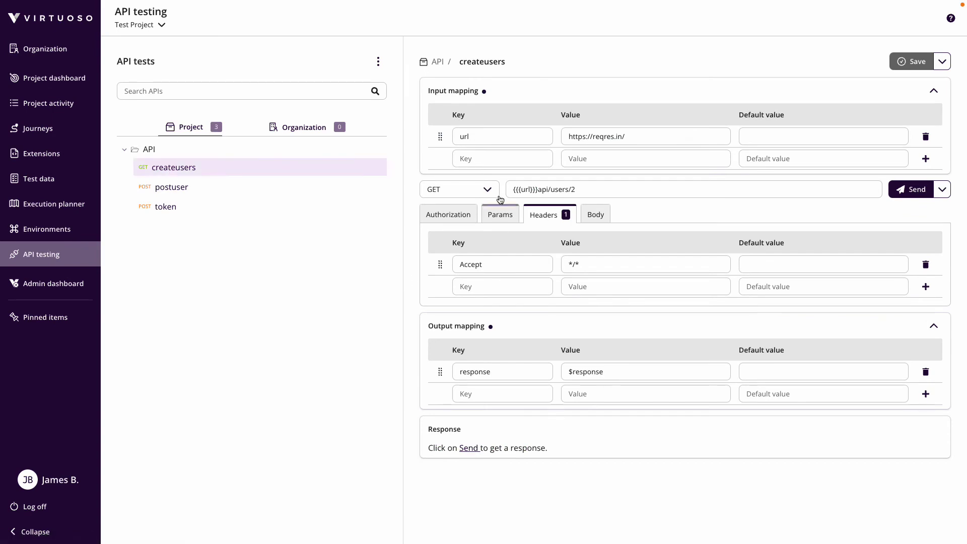
{"action": "left_click", "coordinate": [454, 214]}
{"action": "left_click", "coordinate": [502, 243]}
{"action": "left_click", "coordinate": [524, 252]}
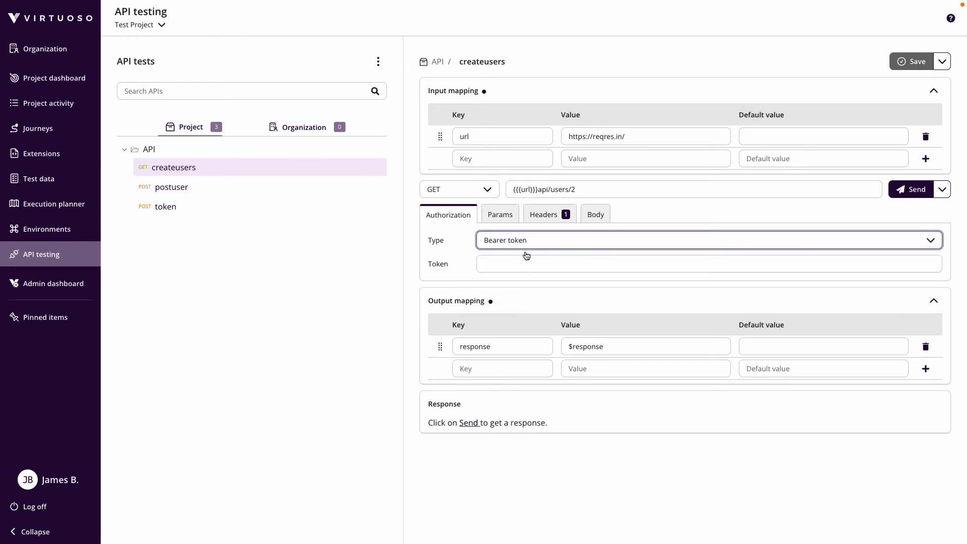
{"action": "left_click", "coordinate": [530, 264]}
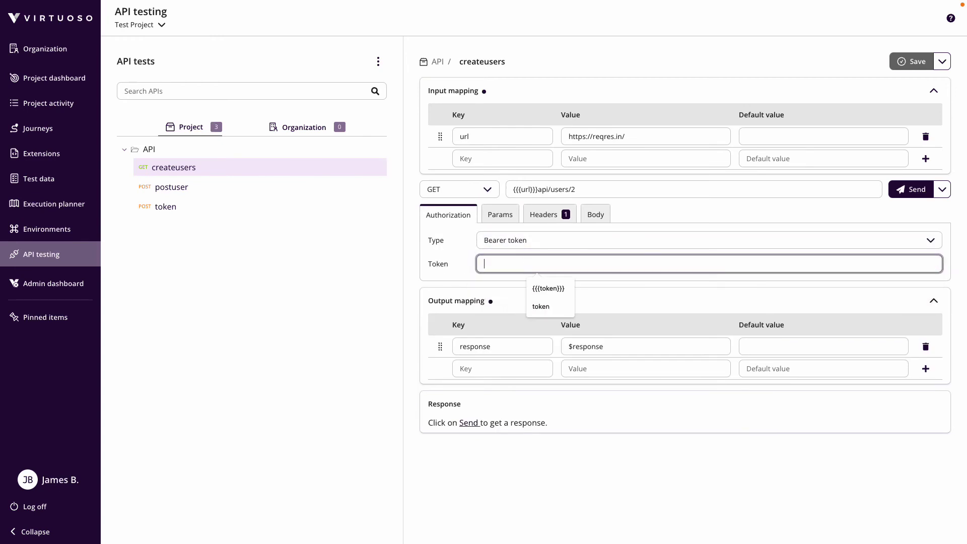
{"action": "type", "text": "{{{token}}}"}
{"action": "left_click", "coordinate": [434, 287]}
Map input token to $response.data.token and save the createusers test
{"action": "left_click", "coordinate": [494, 157]}
{"action": "type", "text": "token"}
{"action": "left_click", "coordinate": [583, 155]}
{"action": "type", "text": "$response."}
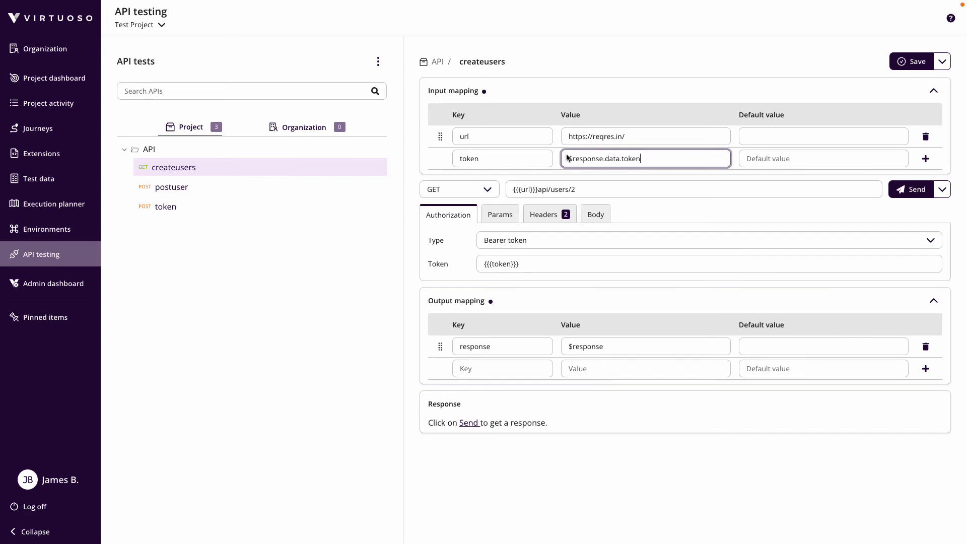
{"action": "left_click", "coordinate": [414, 188]}
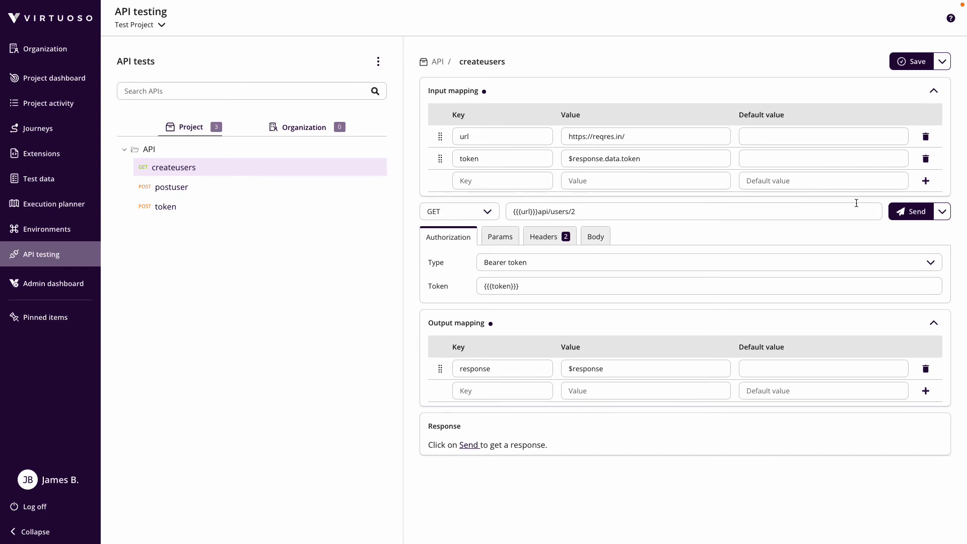
{"action": "left_click", "coordinate": [905, 61]}
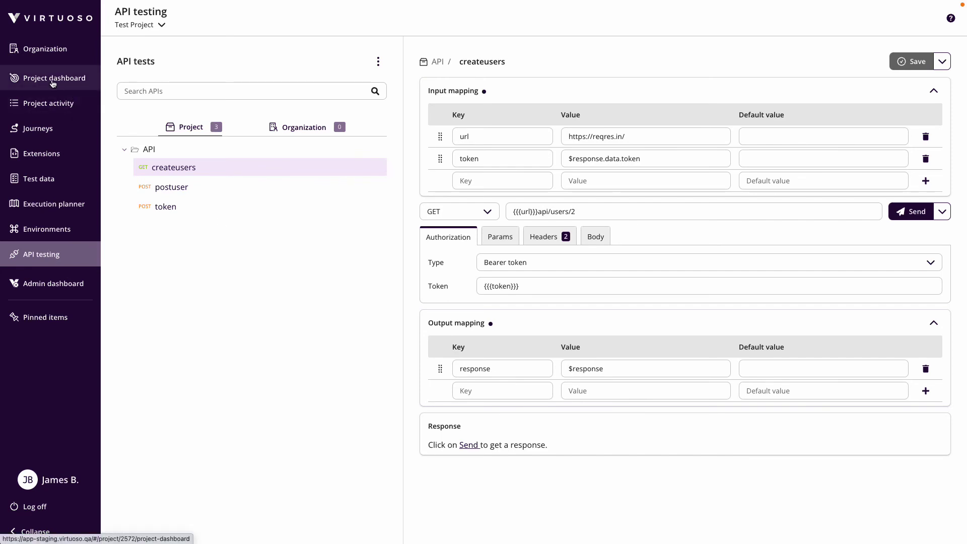
From the project dashboard, open the first journey of the API Data Test goal
{"action": "left_click", "coordinate": [53, 79]}
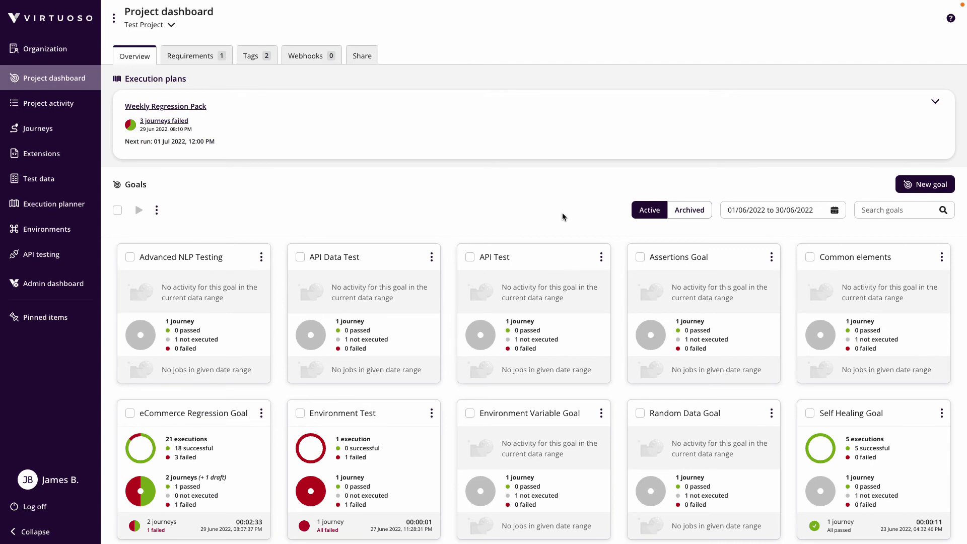
{"action": "scroll", "coordinate": [564, 217], "scroll_direction": "down", "scroll_amount": 3}
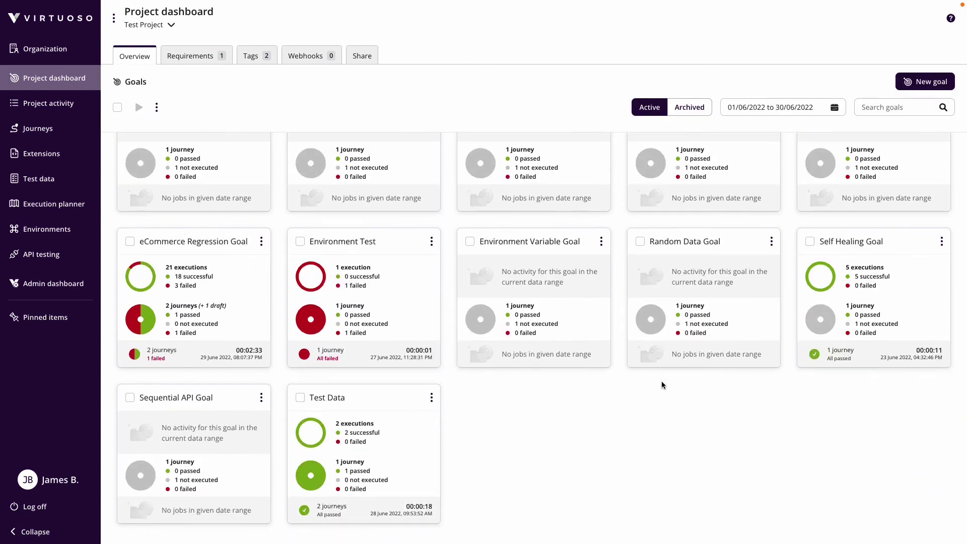
{"action": "scroll", "coordinate": [660, 381], "scroll_direction": "up", "scroll_amount": 3}
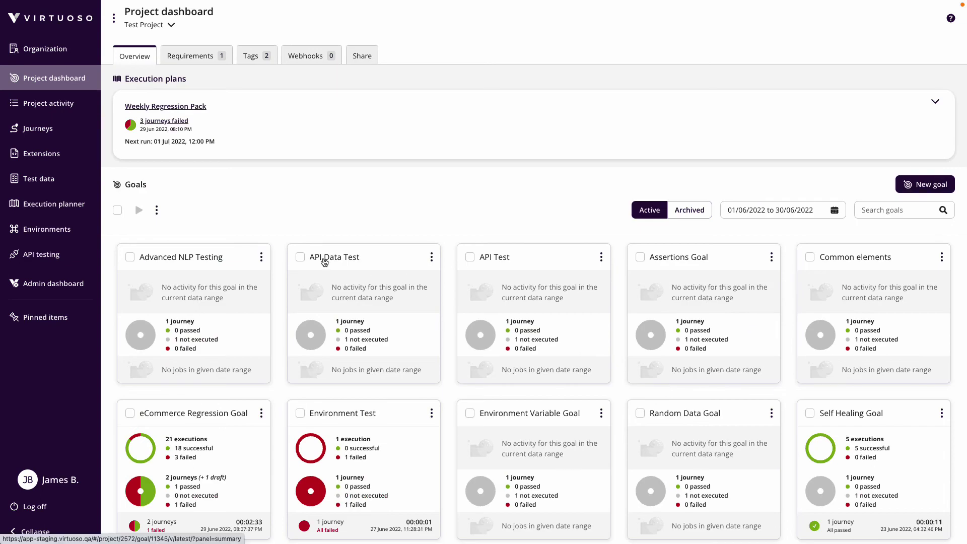
{"action": "left_click", "coordinate": [323, 257]}
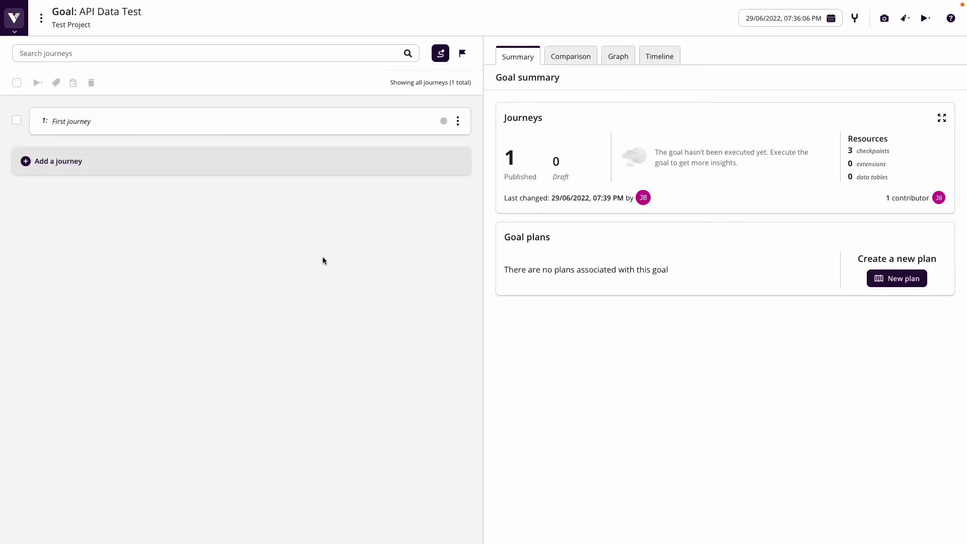
{"action": "left_click", "coordinate": [206, 124]}
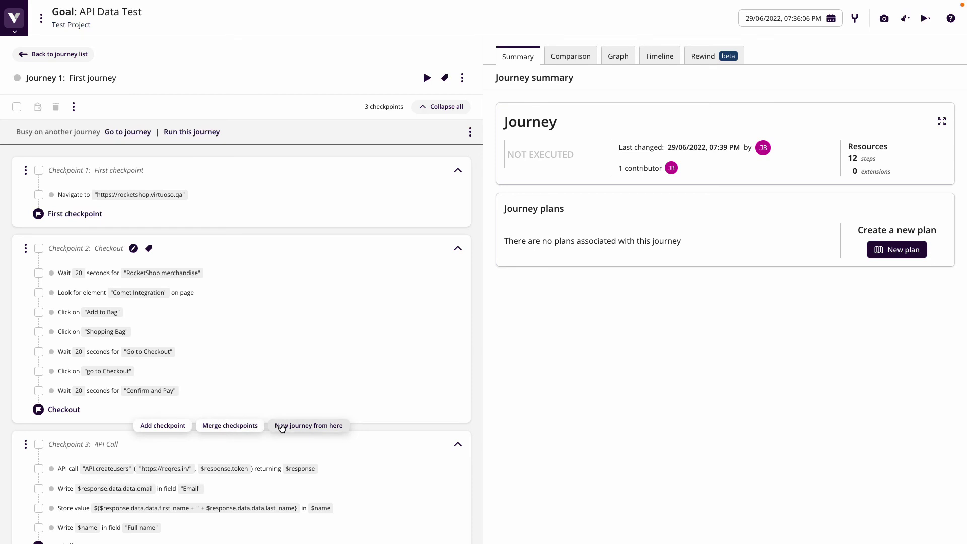
Branch a new journey named 'Sequential APIs' from the Checkout checkpoint
{"action": "left_click", "coordinate": [305, 426]}
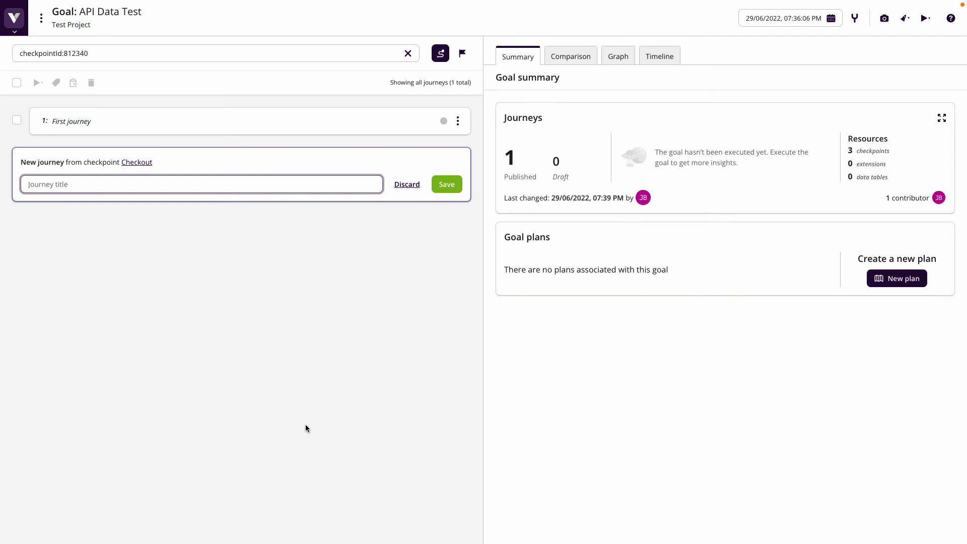
{"action": "type", "text": "Sequential APIs"}
{"action": "key", "text": "Return"}
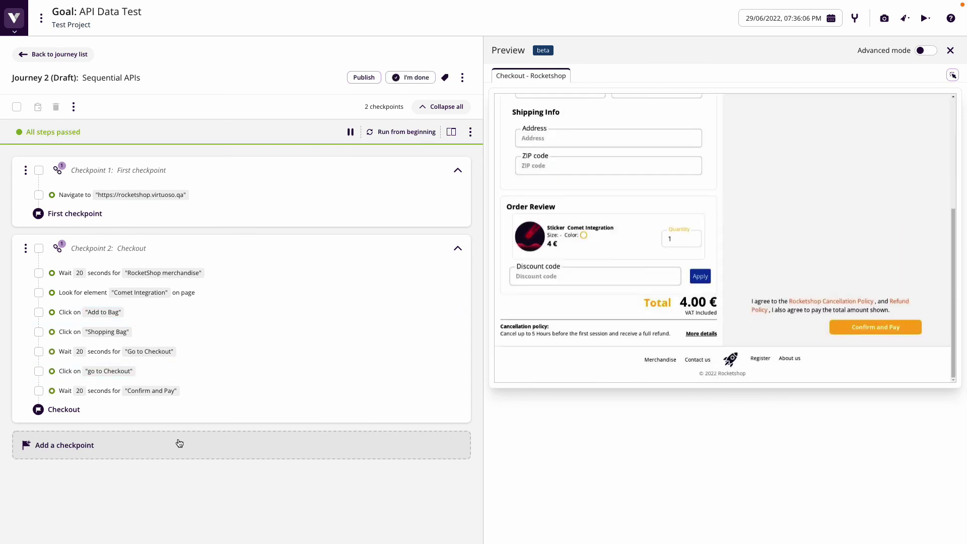
Add a new checkpoint named 'Sequential APIs' to the journey
{"action": "left_click", "coordinate": [184, 426]}
{"action": "type", "text": "Sequential APIs"}
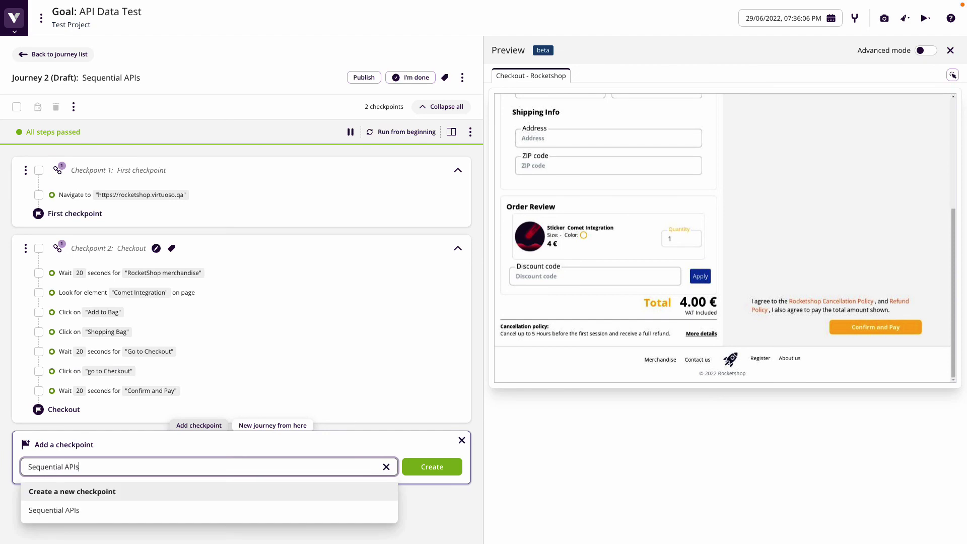
{"action": "key", "text": "Return"}
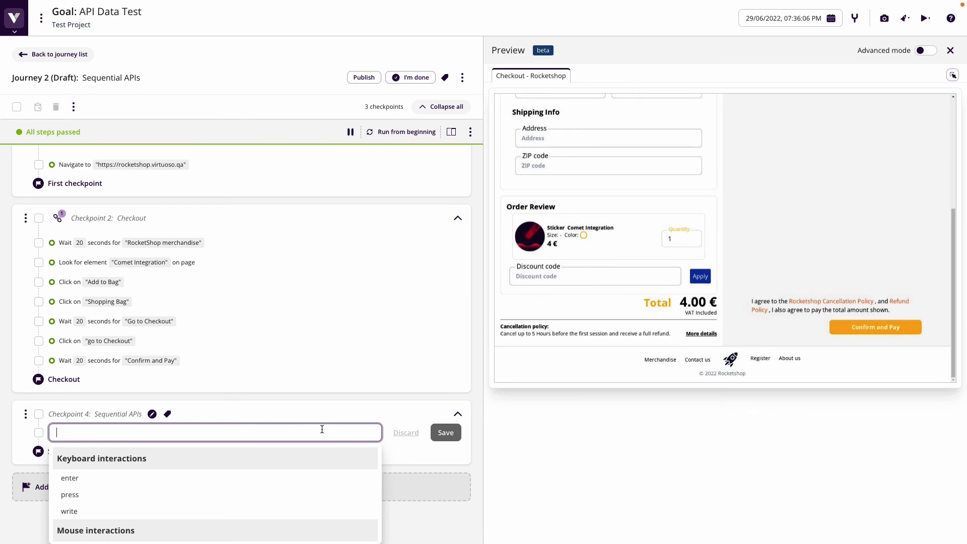
Add an API.token call step returning $response and view its request and response data
{"action": "type", "text": "API"}
{"action": "left_click", "coordinate": [108, 485]}
{"action": "type", "text": "()"}
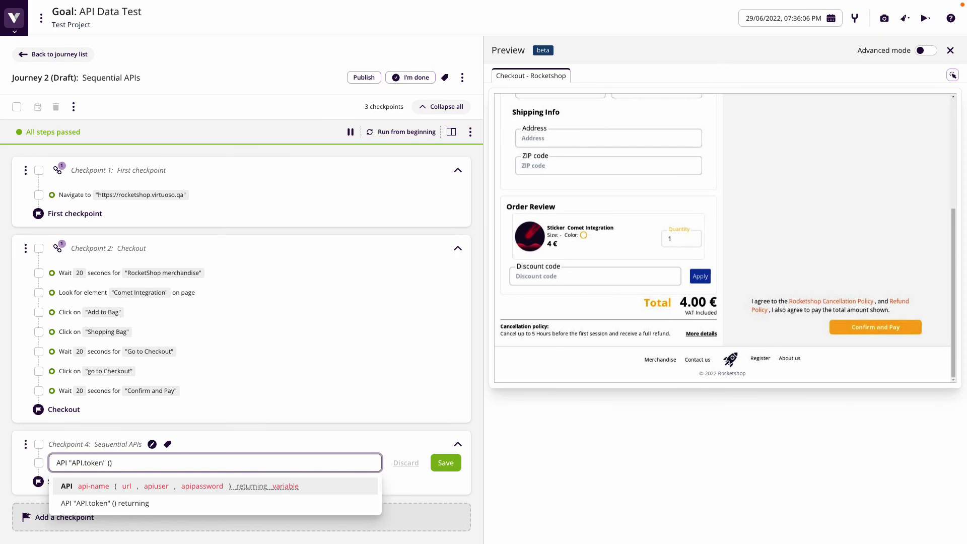
{"action": "type", "text": " returni"}
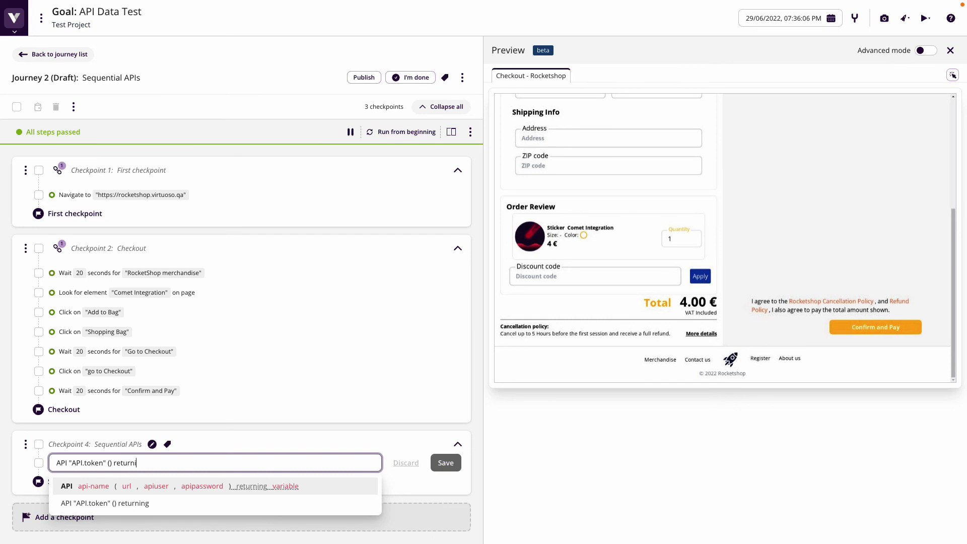
{"action": "type", "text": "ng $response"}
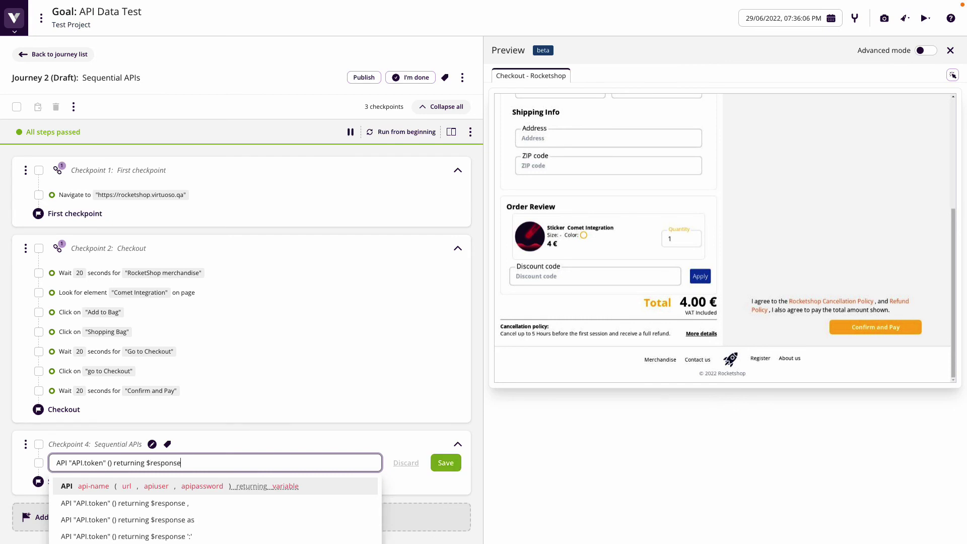
{"action": "key", "text": "Return"}
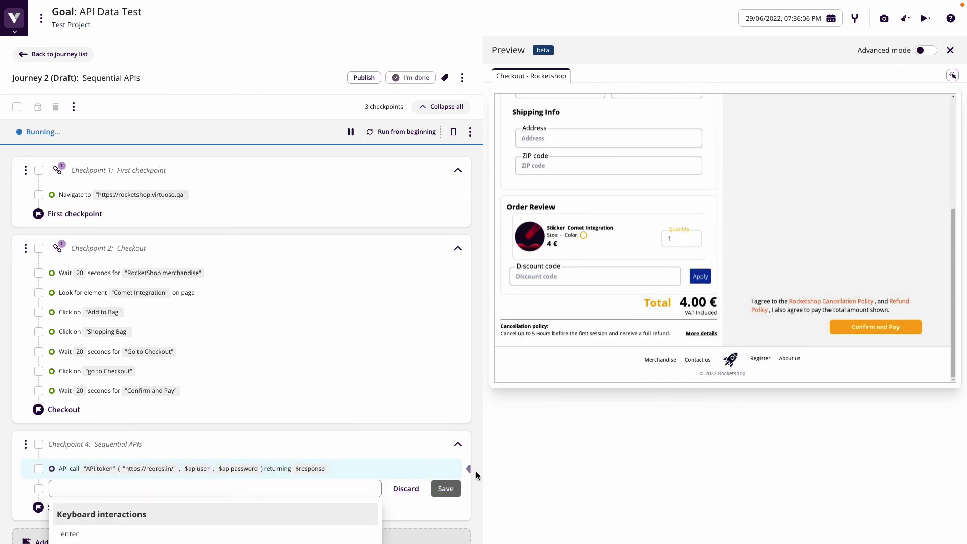
{"action": "key", "text": "Escape"}
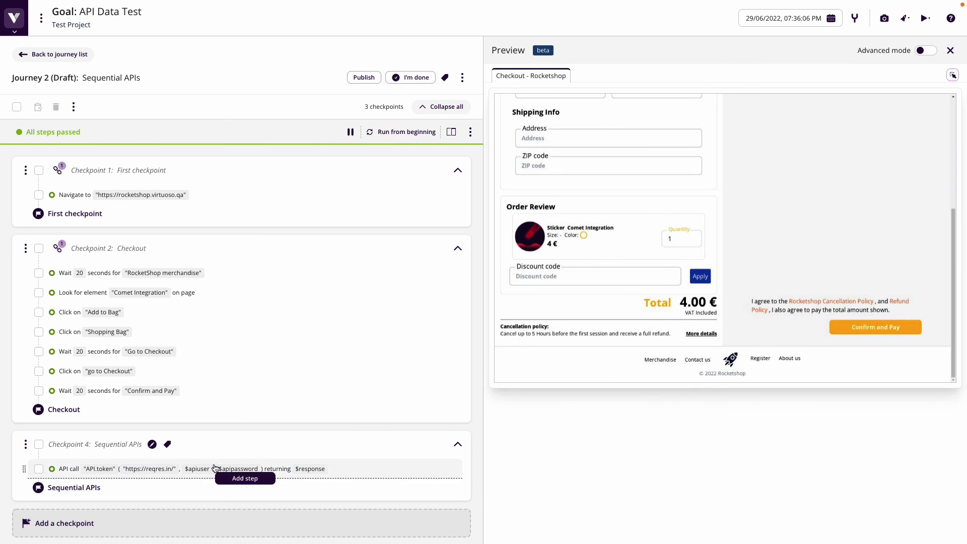
{"action": "left_click", "coordinate": [183, 474]}
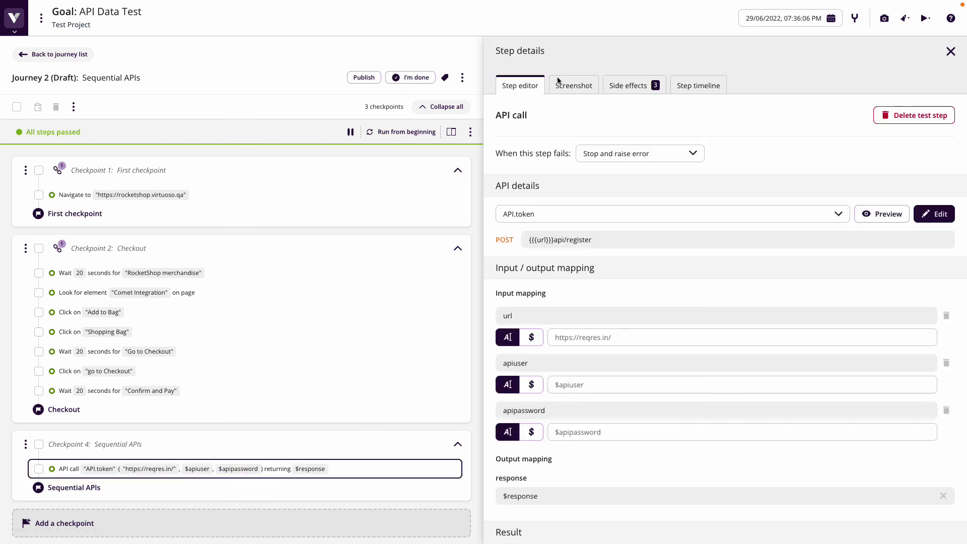
{"action": "left_click", "coordinate": [645, 85]}
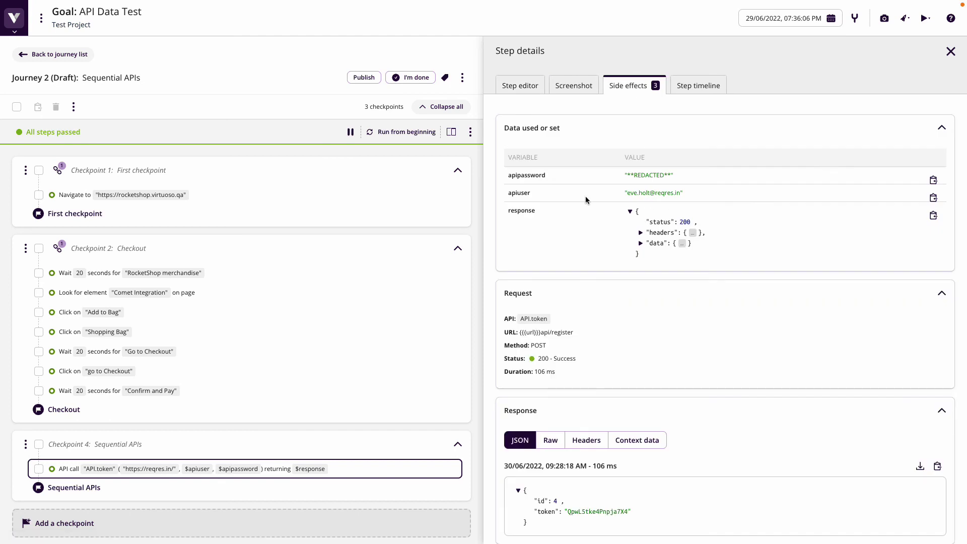
Inspect the API.token response data, checking the returned id and token
{"action": "left_click_drag", "start_coordinate": [513, 195], "coordinate": [538, 196]}
{"action": "left_click", "coordinate": [641, 244]}
{"action": "left_click_drag", "start_coordinate": [756, 267], "coordinate": [640, 267]}
{"action": "key", "text": "Escape"}
{"action": "mouse_move", "coordinate": [239, 473]}
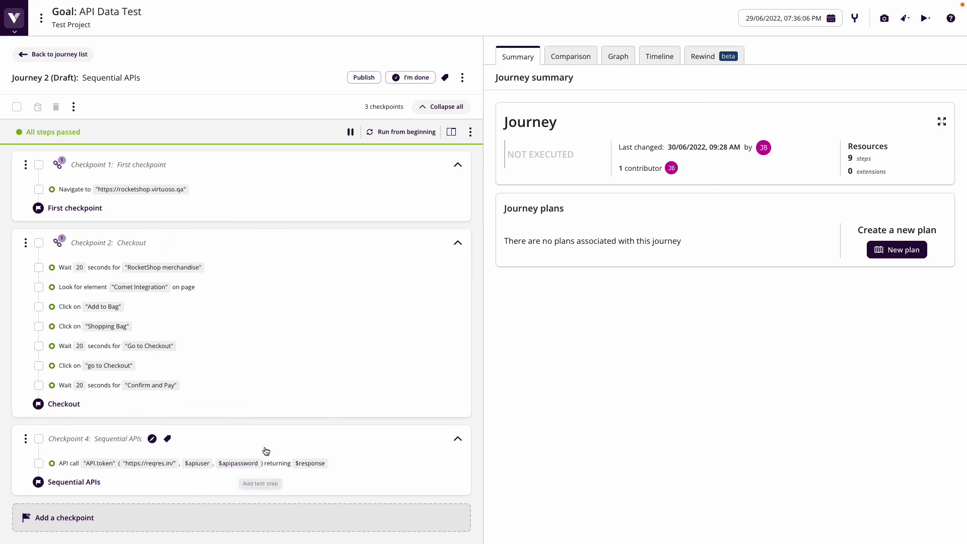
{"action": "left_click", "coordinate": [264, 463]}
{"action": "left_click", "coordinate": [647, 85]}
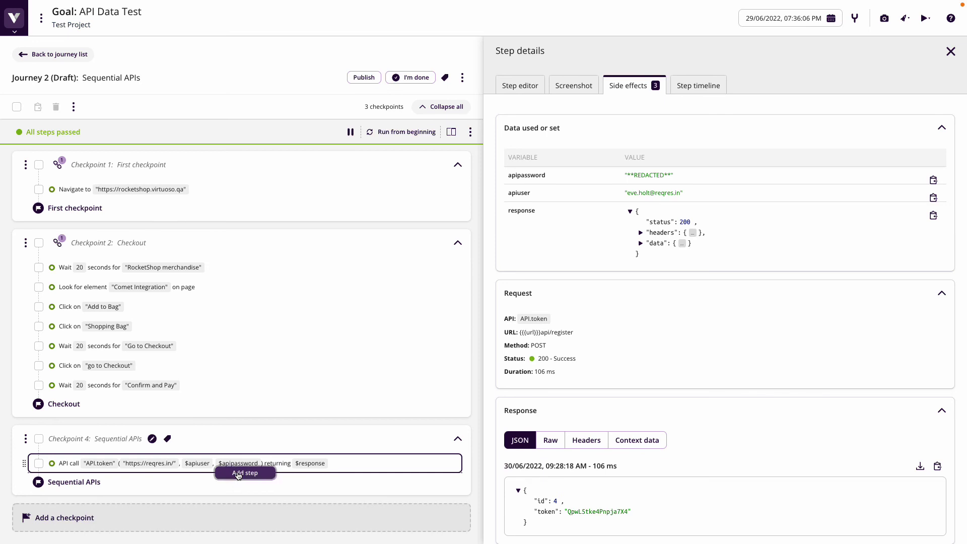
Insert the step Assert $response.status equals "200" after the API.token call
{"action": "left_click", "coordinate": [238, 475]}
{"action": "type", "text": "Asser"}
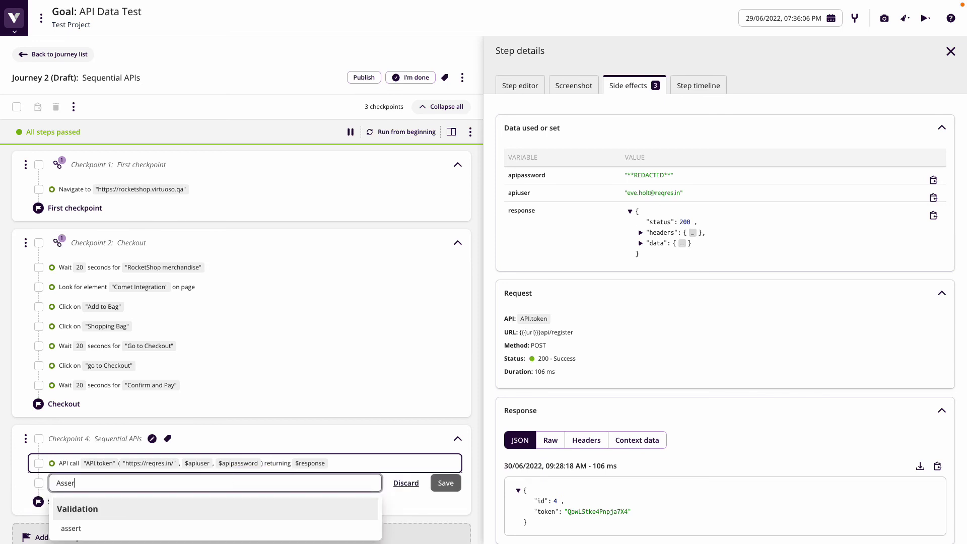
{"action": "type", "text": "t $response.status"}
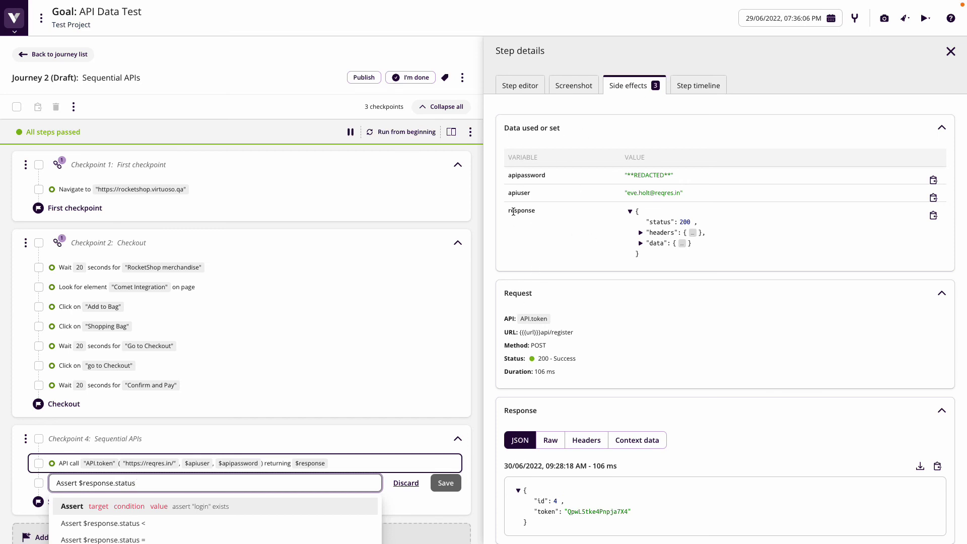
{"action": "type", "text": " equals \"200\""}
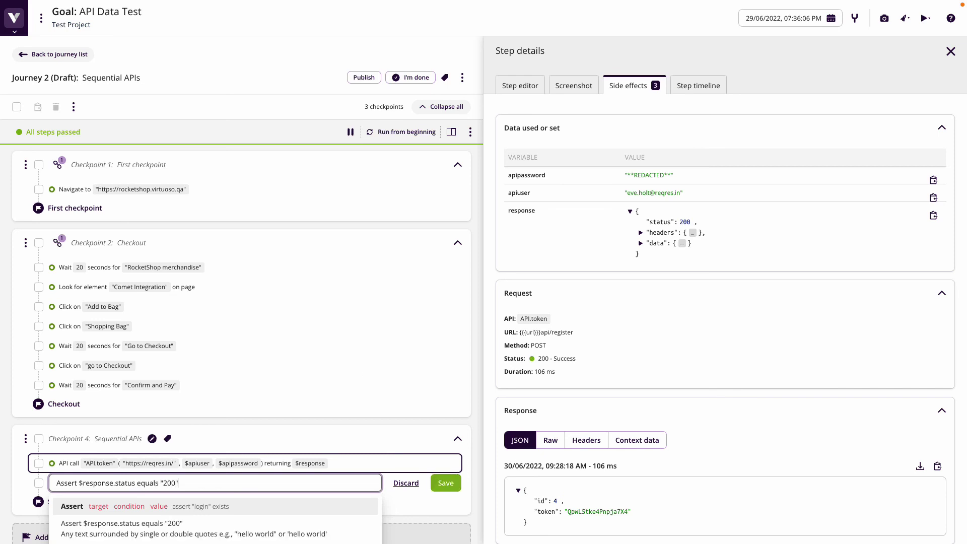
{"action": "key", "text": "Return"}
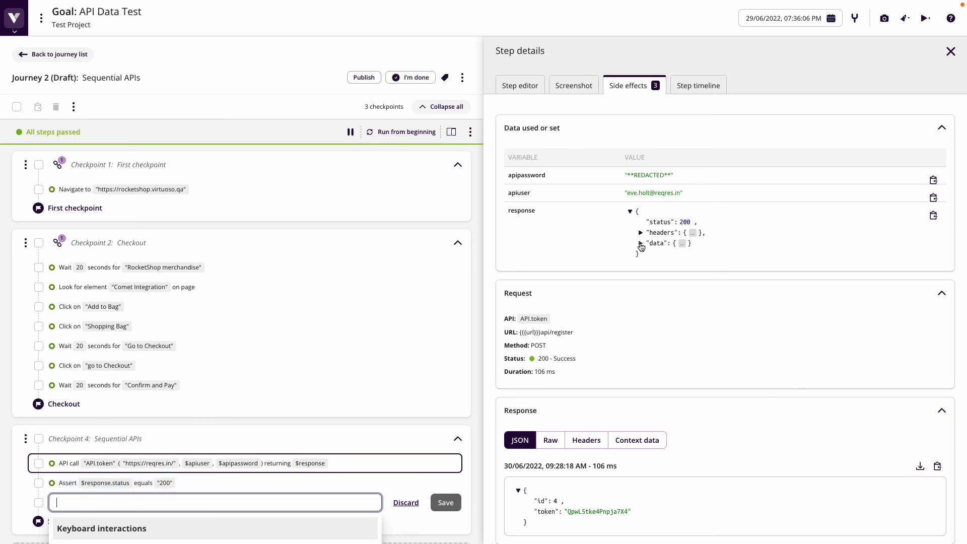
Add an API.createusers call returning $response below the assertion and review its token-based request and response
{"action": "left_click", "coordinate": [641, 243]}
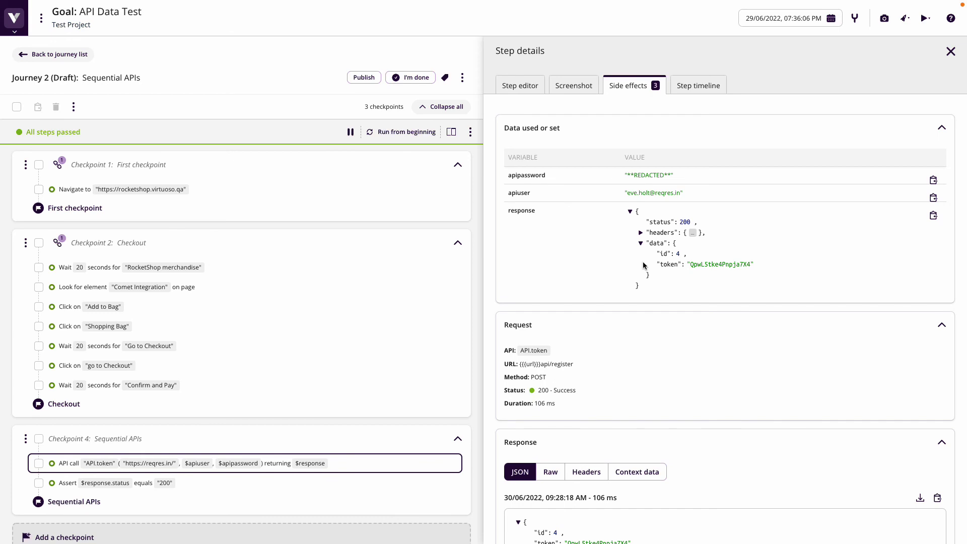
{"action": "mouse_move", "coordinate": [282, 471]}
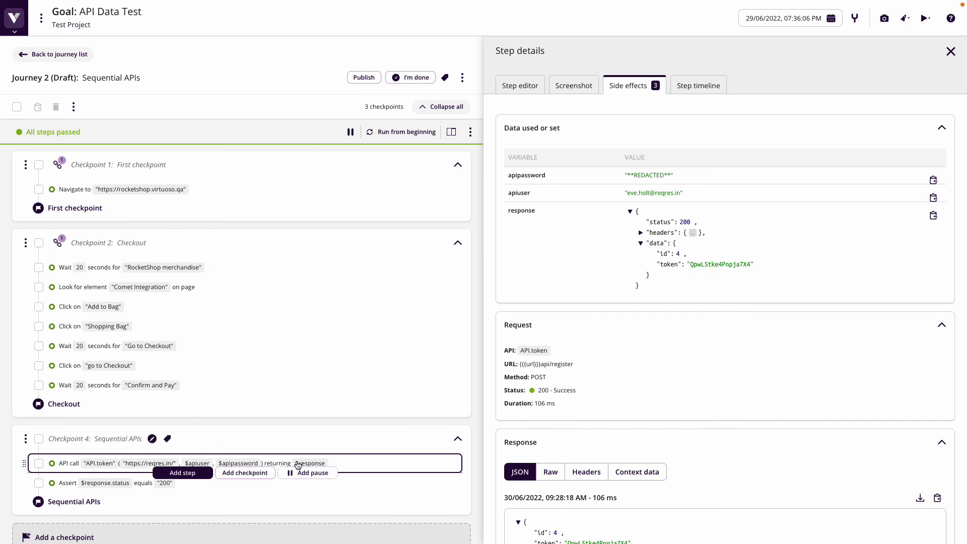
{"action": "left_click", "coordinate": [233, 494]}
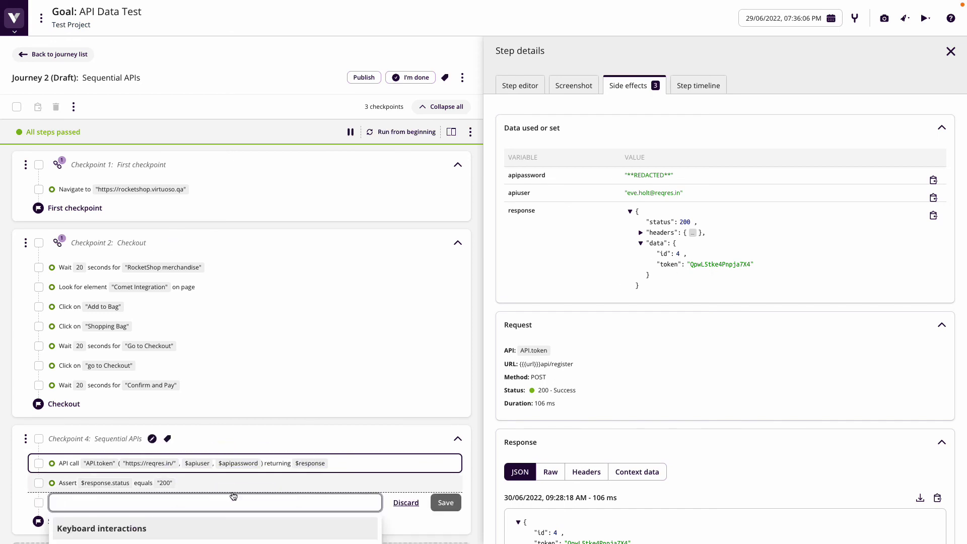
{"action": "type", "text": "API"}
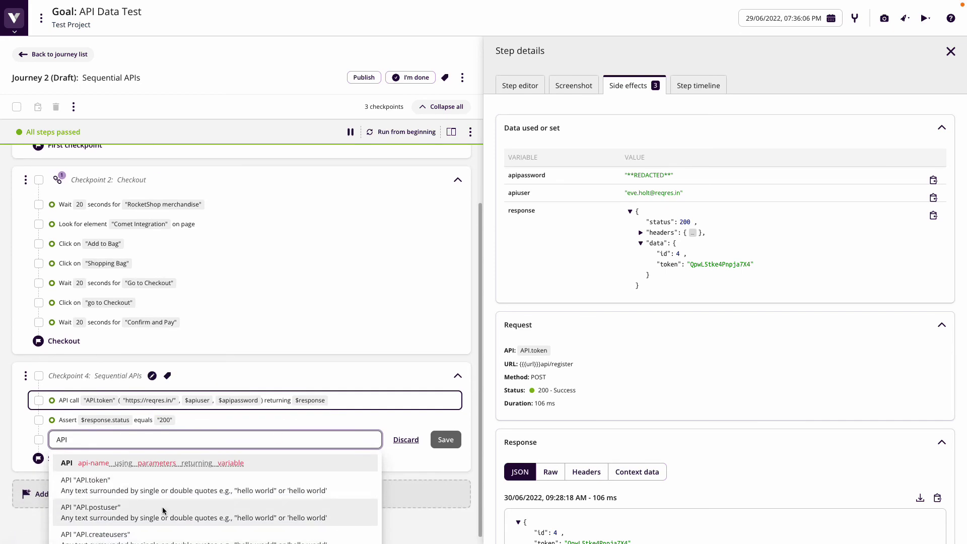
{"action": "left_click", "coordinate": [148, 523]}
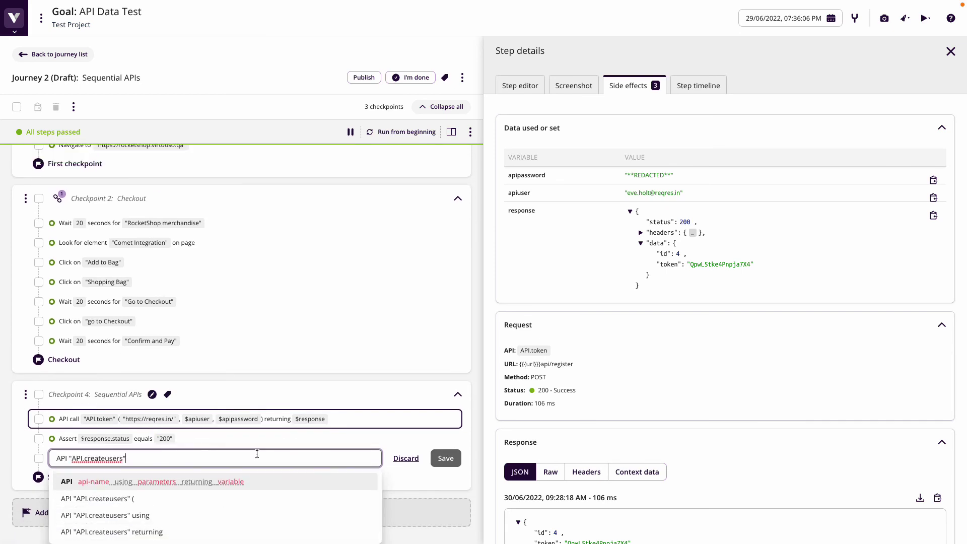
{"action": "type", "text": "() r"}
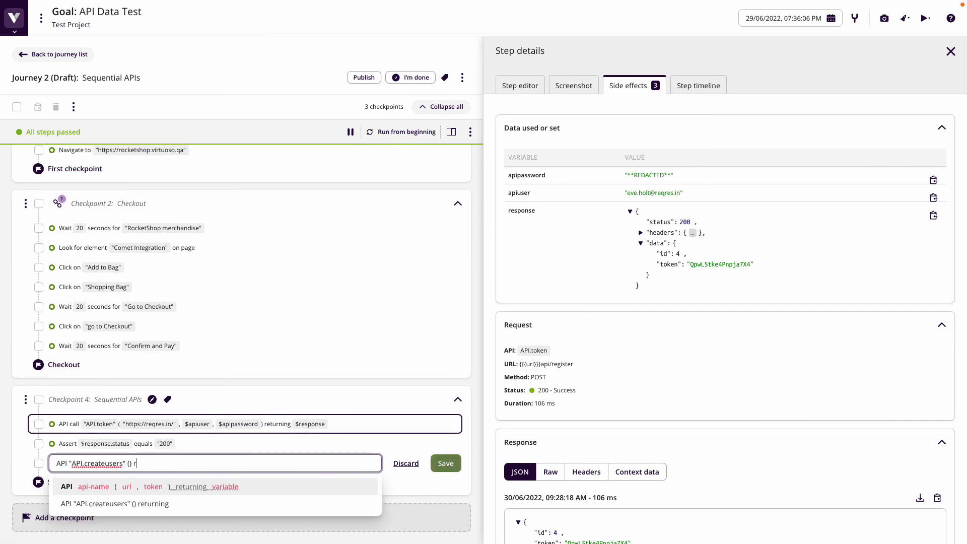
{"action": "type", "text": "eturning $response"}
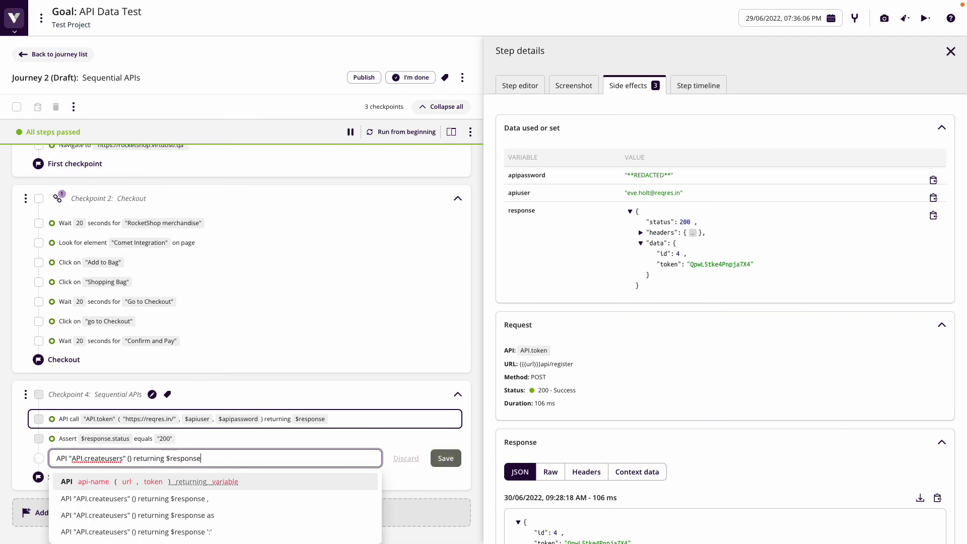
{"action": "key", "text": "Return"}
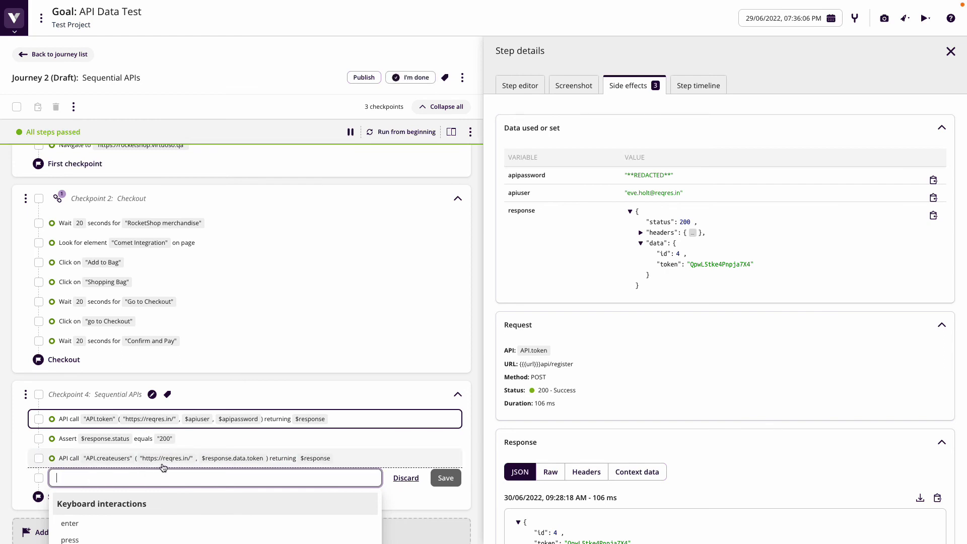
{"action": "left_click", "coordinate": [14, 473]}
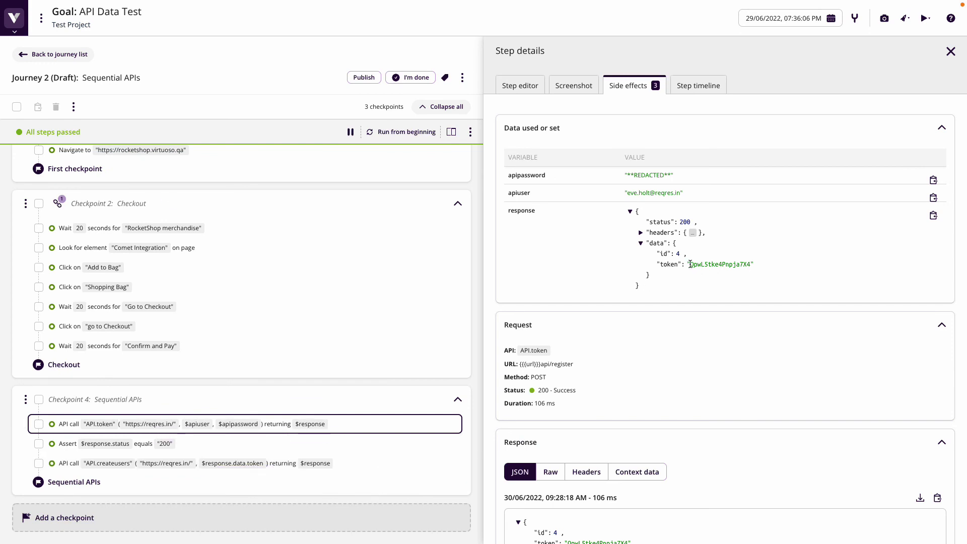
{"action": "left_click_drag", "start_coordinate": [691, 264], "coordinate": [747, 264]}
{"action": "left_click", "coordinate": [353, 464]}
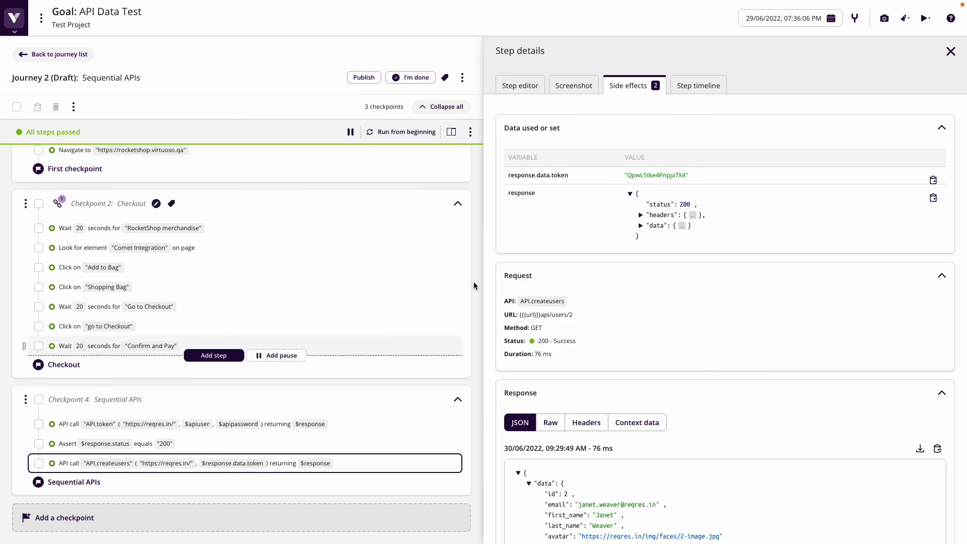
Add Assert $response.status equals "200" after the createusers call
{"action": "left_click_drag", "start_coordinate": [627, 174], "coordinate": [714, 178]}
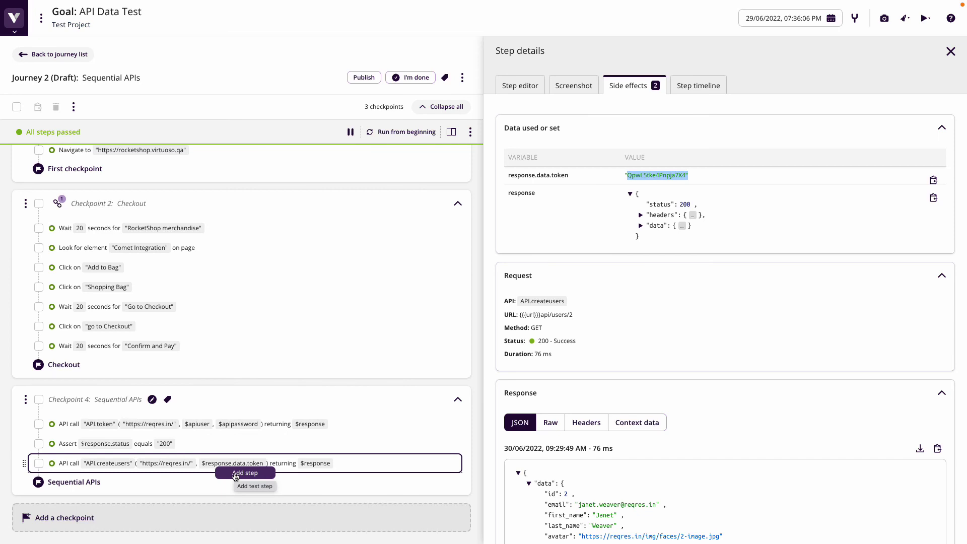
{"action": "left_click", "coordinate": [235, 474]}
{"action": "type", "text": "Assert $response.status qua"}
{"action": "key", "text": "BackSpace"}
{"action": "key", "text": "BackSpace"}
{"action": "key", "text": "BackSpace"}
{"action": "type", "text": "equals \"200\""}
{"action": "key", "text": "Return"}
Add Assert $response.data.data.id is greater than "1" after checking the returned user fields
{"action": "left_click", "coordinate": [641, 226]}
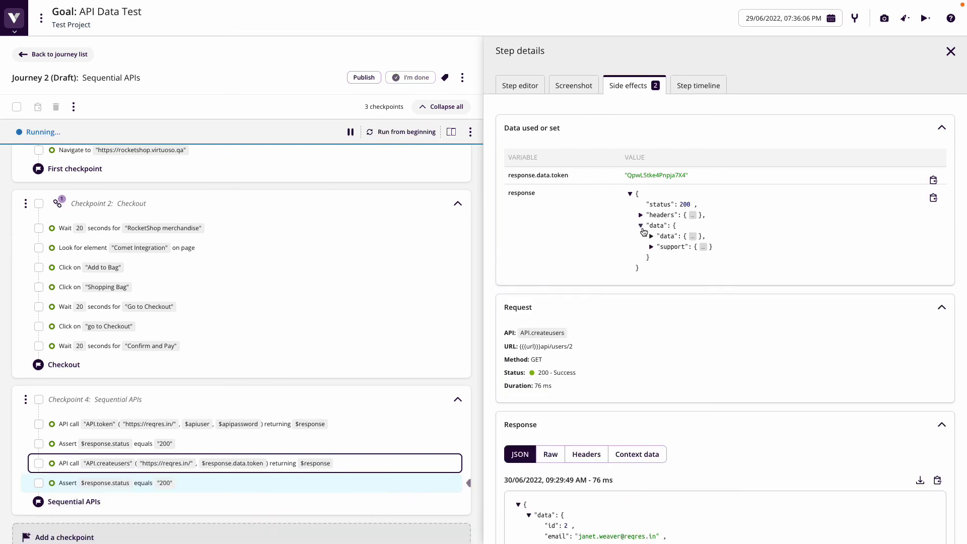
{"action": "left_click", "coordinate": [652, 236]}
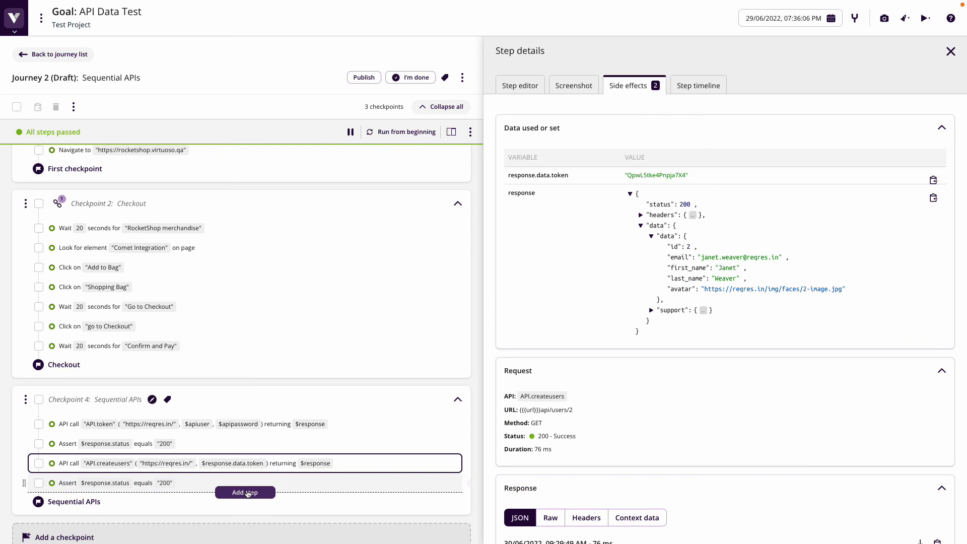
{"action": "left_click", "coordinate": [245, 493]}
{"action": "type", "text": "Assert $response.data.data.id is great"}
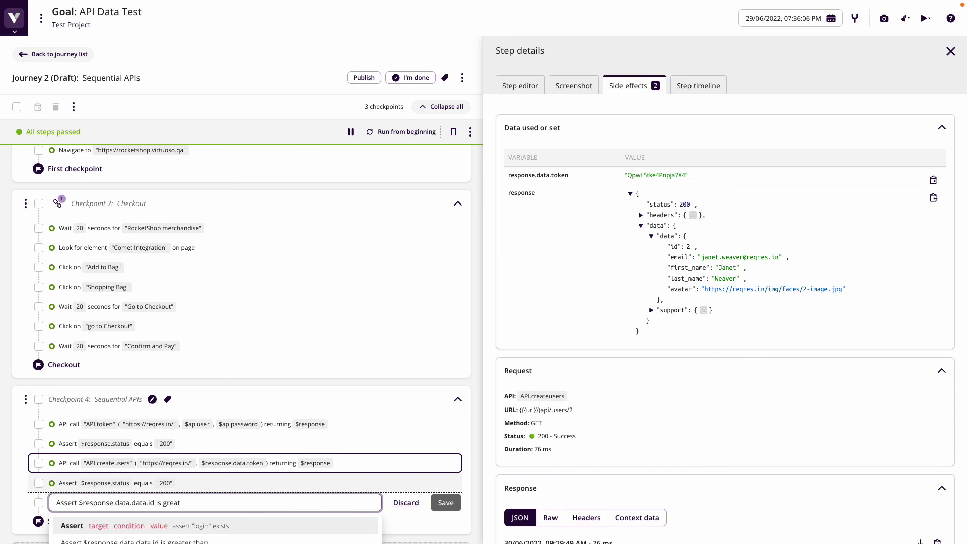
{"action": "type", "text": "er than \"1\""}
{"action": "key", "text": "Return"}
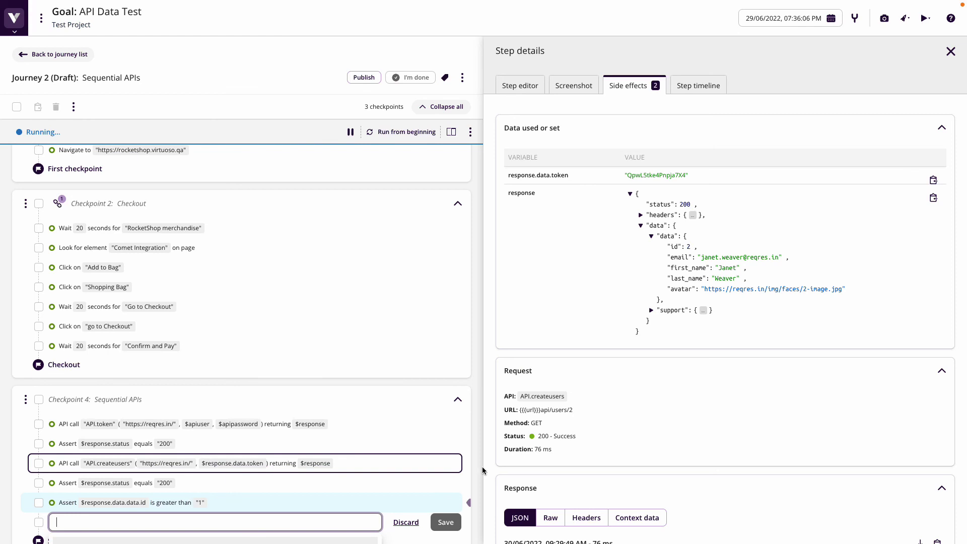
{"action": "mouse_move", "coordinate": [114, 434]}
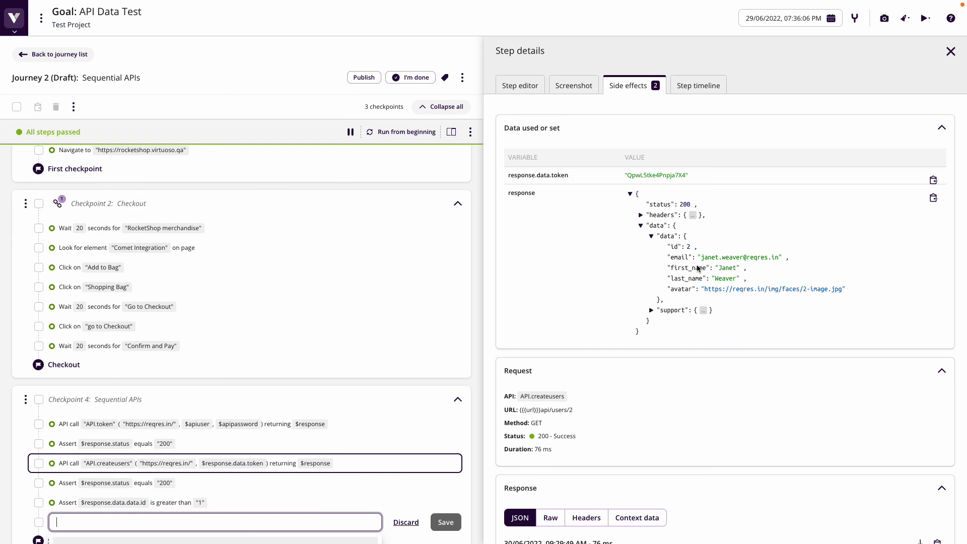
{"action": "left_click", "coordinate": [520, 85]}
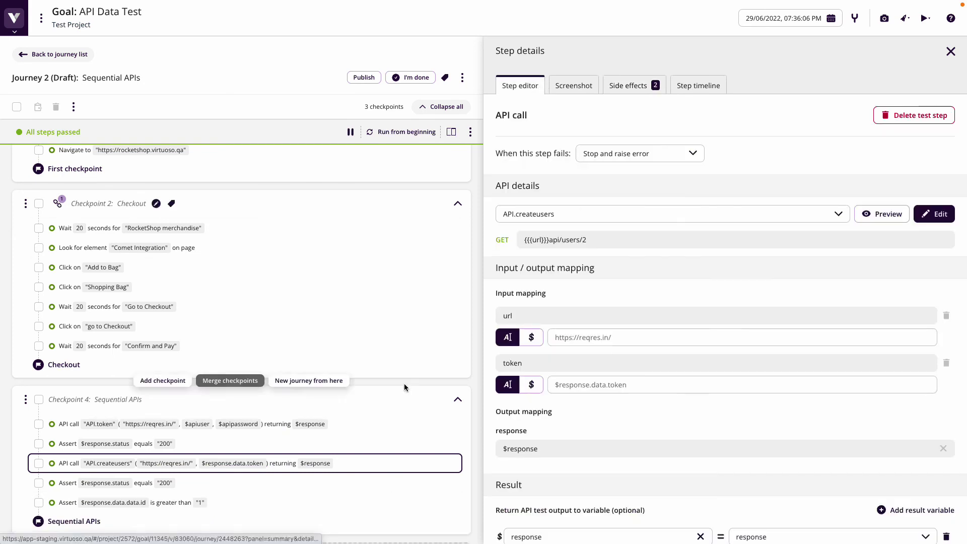
With the checkout preview shown, add the step Write $response.data.data.email in field "Email"
{"action": "left_click", "coordinate": [449, 132]}
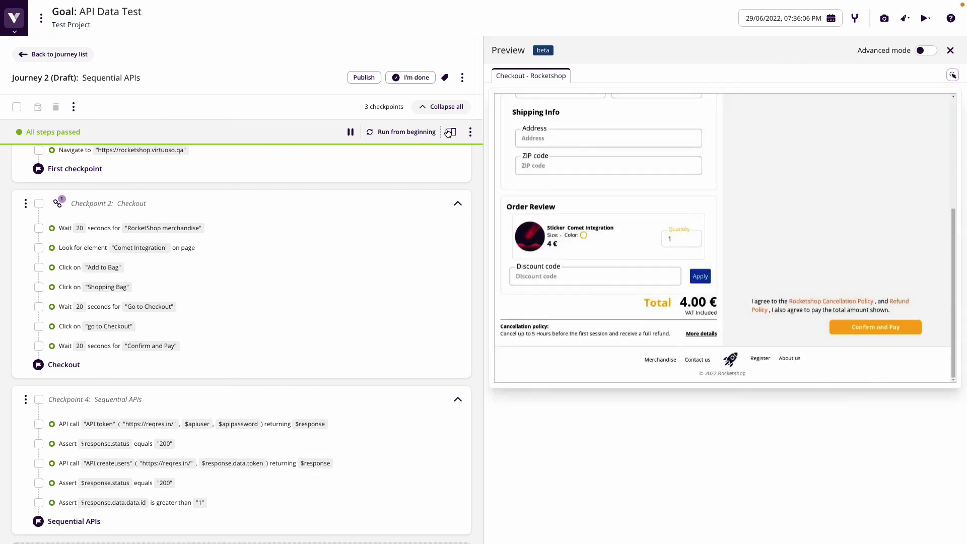
{"action": "scroll", "coordinate": [613, 250], "scroll_direction": "up", "scroll_amount": 5}
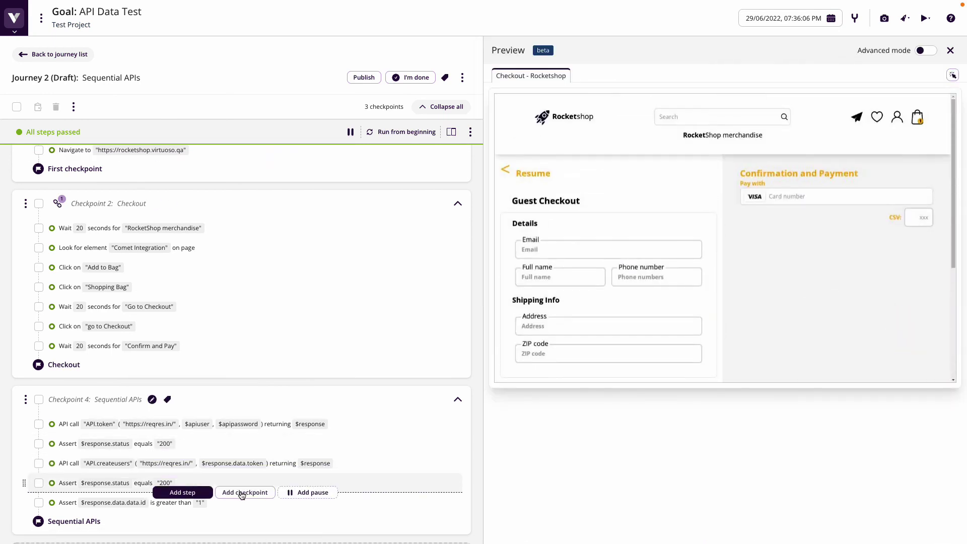
{"action": "left_click", "coordinate": [220, 513]}
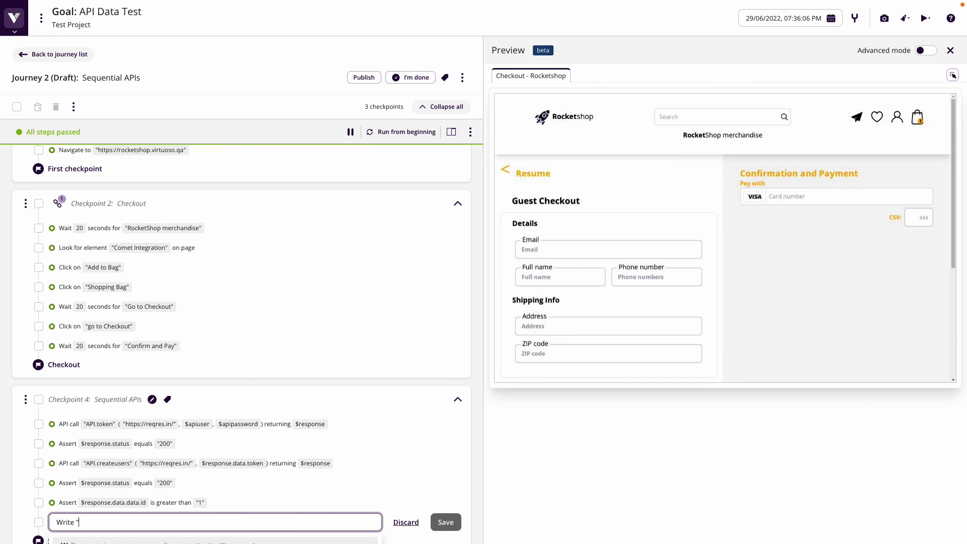
{"action": "type", "text": "Write $response.data.data.email in field \"Email\""}
{"action": "key", "text": "Return"}
{"action": "key", "text": "Escape"}
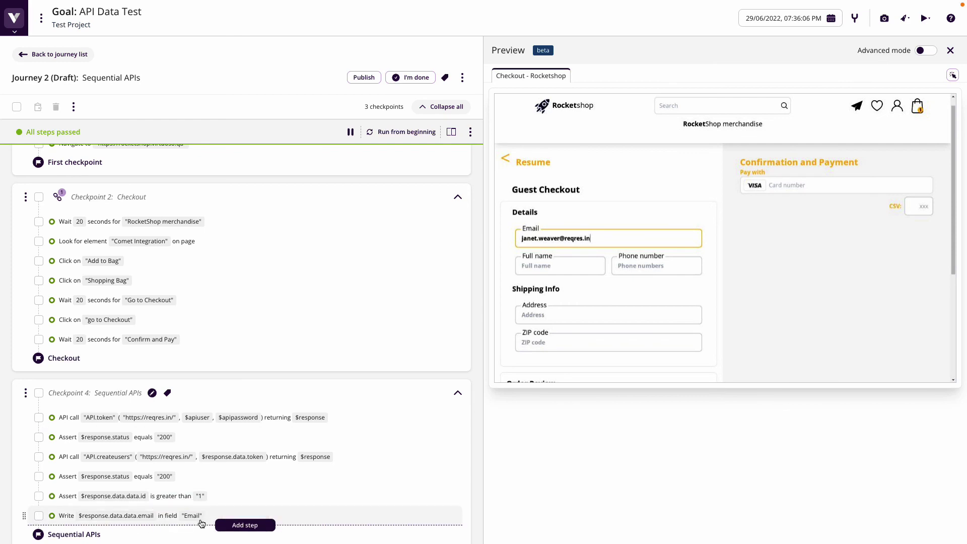
Add a step that looks for $response.data.data.email on the page
{"action": "left_click", "coordinate": [245, 525]}
{"action": "type", "text": "L"}
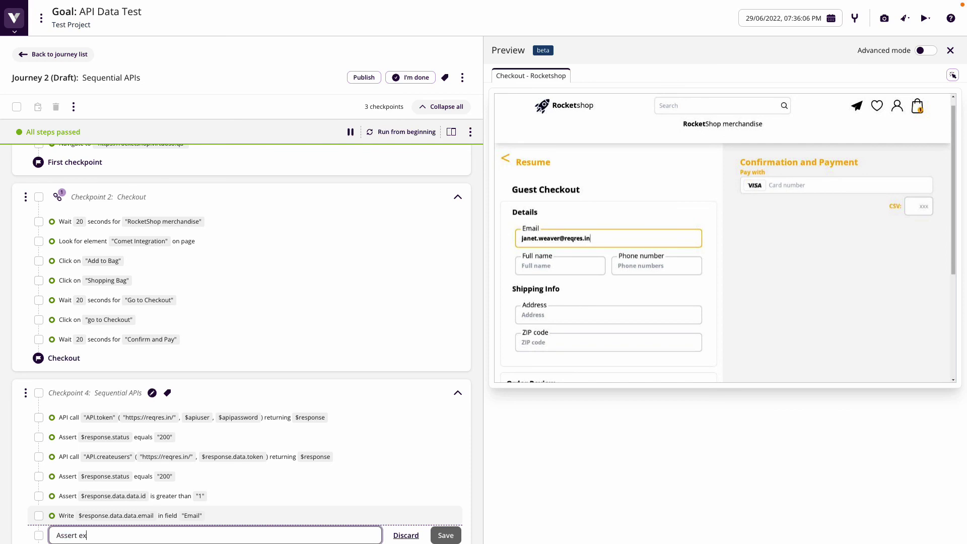
{"action": "type", "text": "ssert exists $response.data.data.email"}
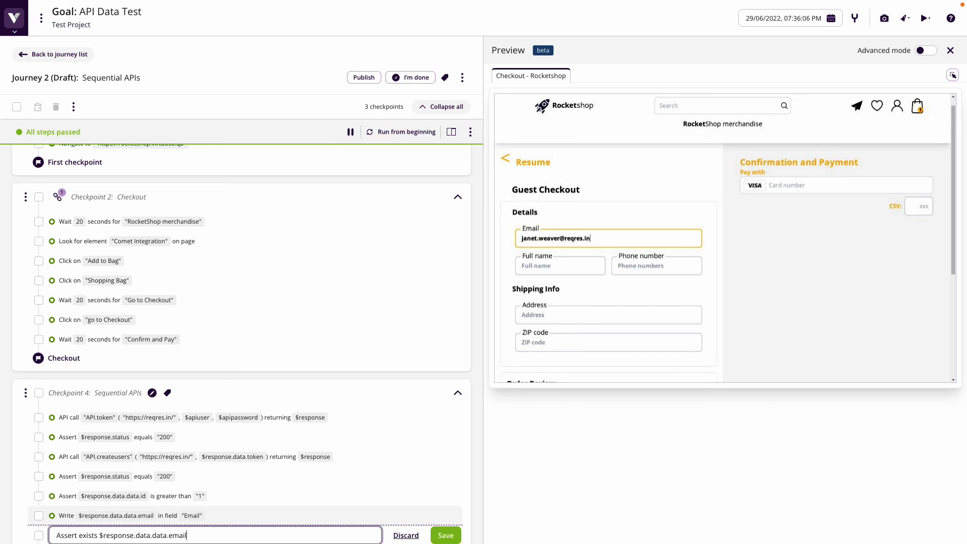
{"action": "key", "text": "Return"}
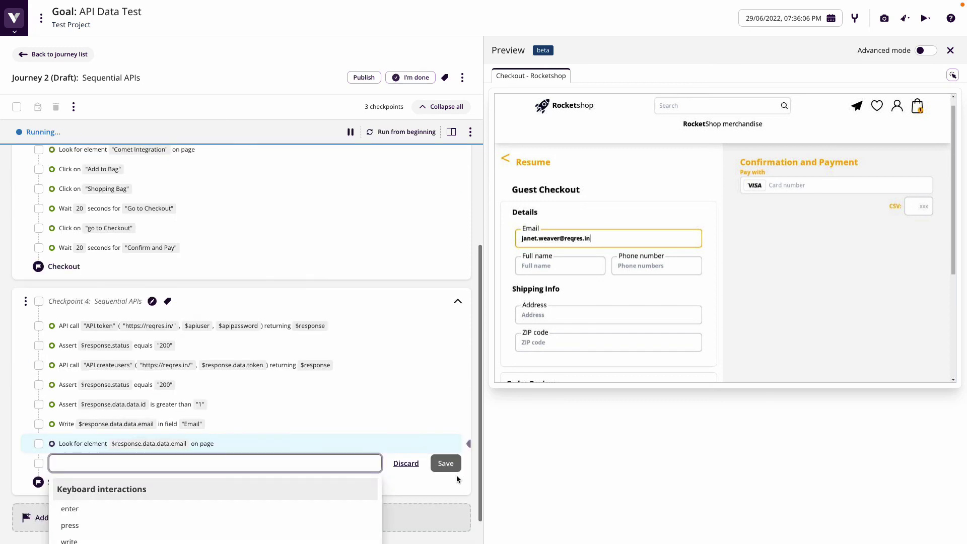
{"action": "left_click", "coordinate": [465, 512]}
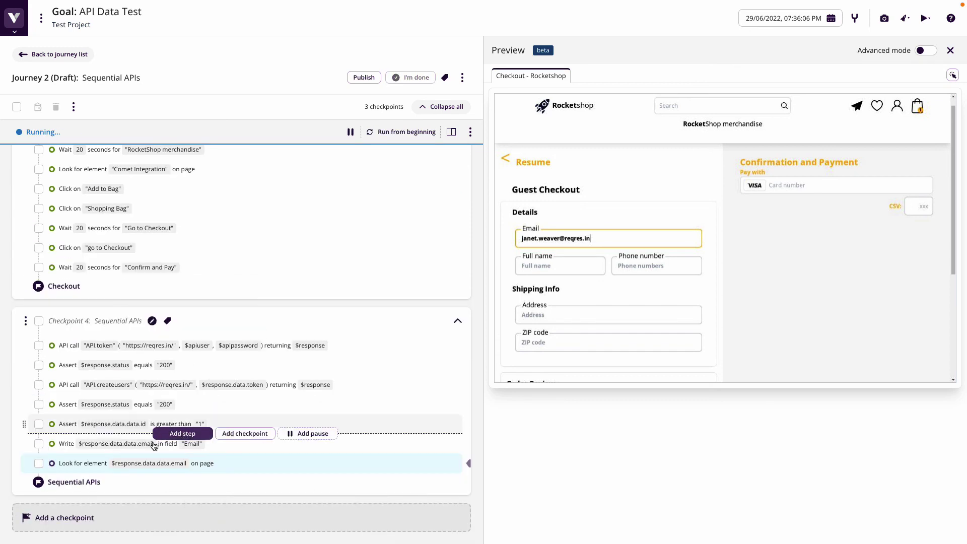
View that step's screenshot from before the element interaction
{"action": "left_click", "coordinate": [126, 468]}
{"action": "left_click", "coordinate": [579, 87]}
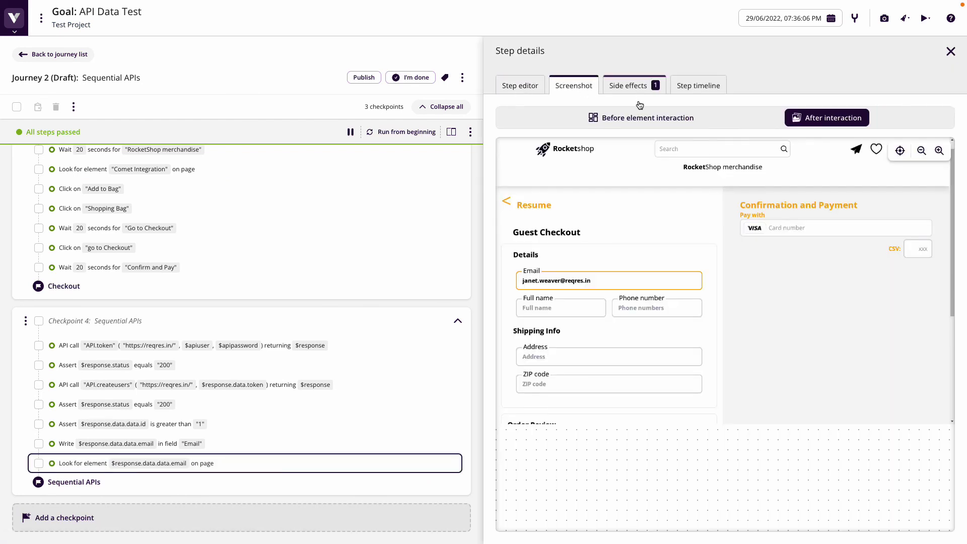
{"action": "left_click", "coordinate": [641, 118]}
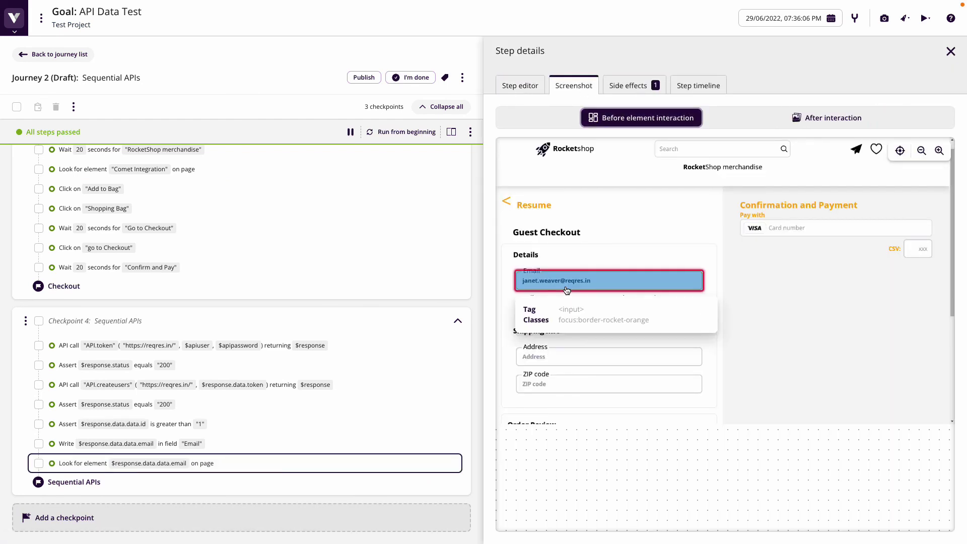